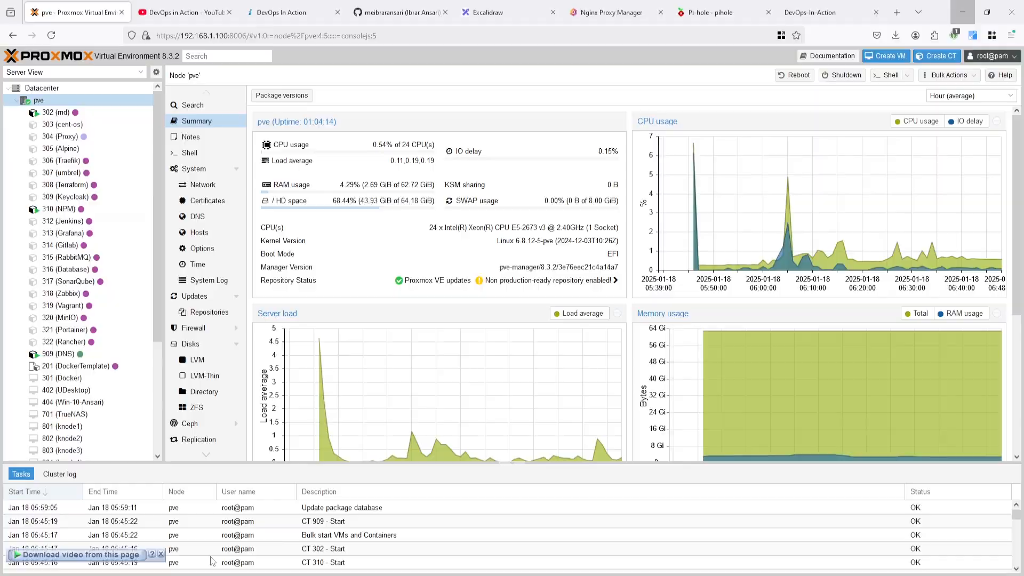
Look through the open YouTube channel, Excalidraw diagram, proxy hosts, Pi-hole DNS records and DevOps-In-Action dashboard pages.
{"action": "left_click", "coordinate": [204, 7]}
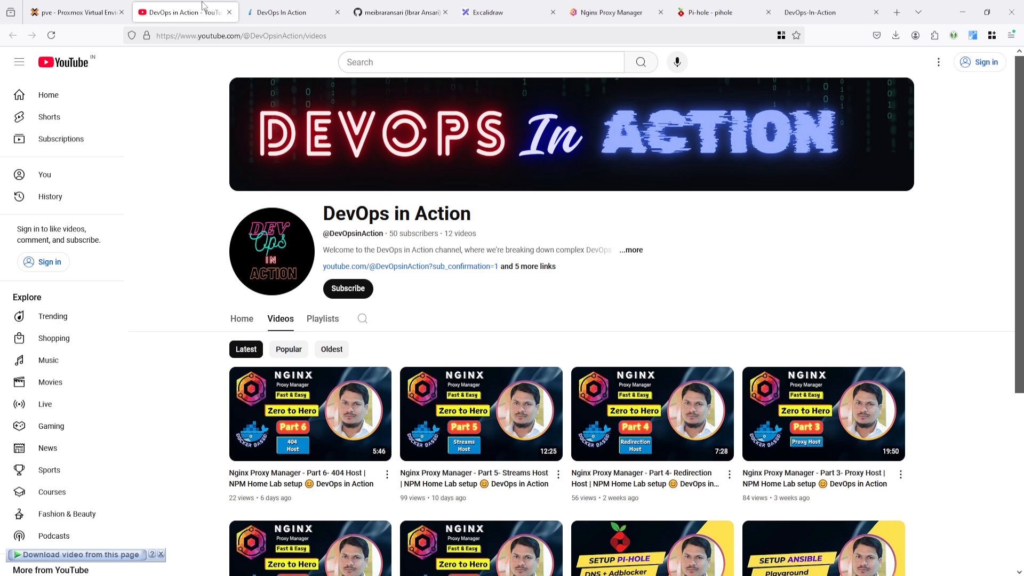
{"action": "left_click", "coordinate": [281, 14]}
{"action": "left_click", "coordinate": [421, 12]}
{"action": "left_click", "coordinate": [532, 11]}
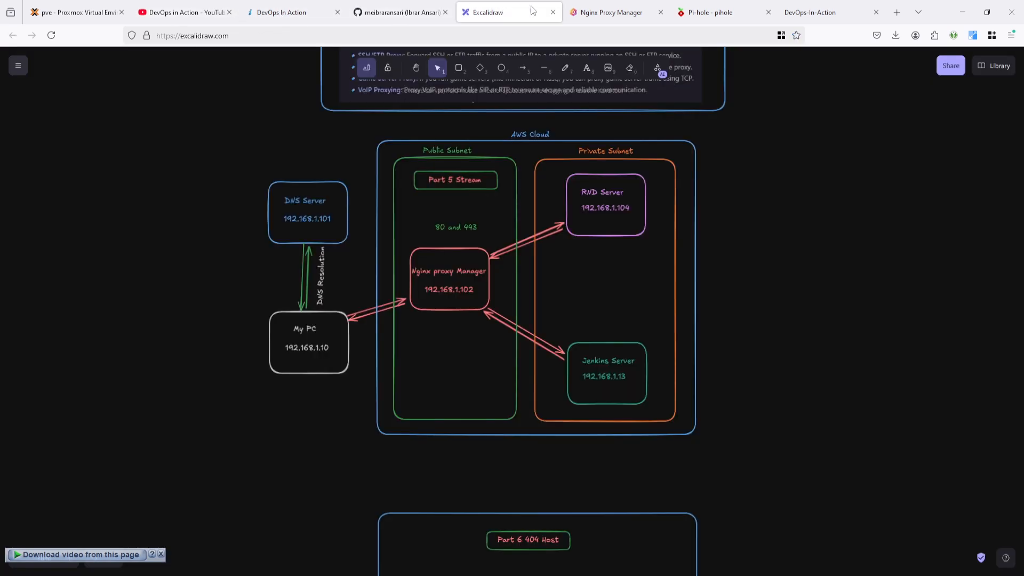
{"action": "left_click", "coordinate": [620, 11]}
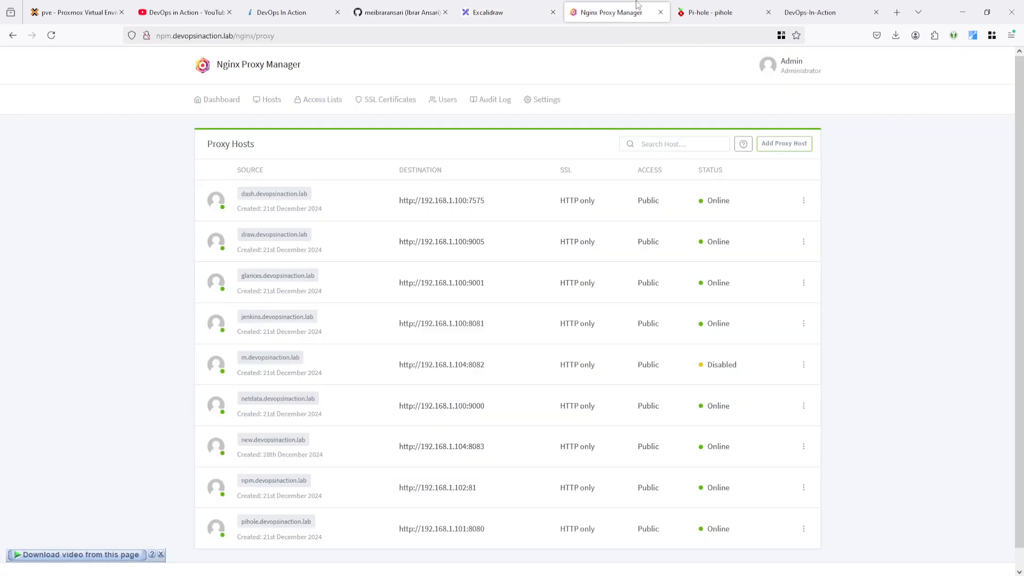
{"action": "left_click", "coordinate": [731, 14]}
{"action": "left_click", "coordinate": [611, 15]}
{"action": "left_click", "coordinate": [720, 14]}
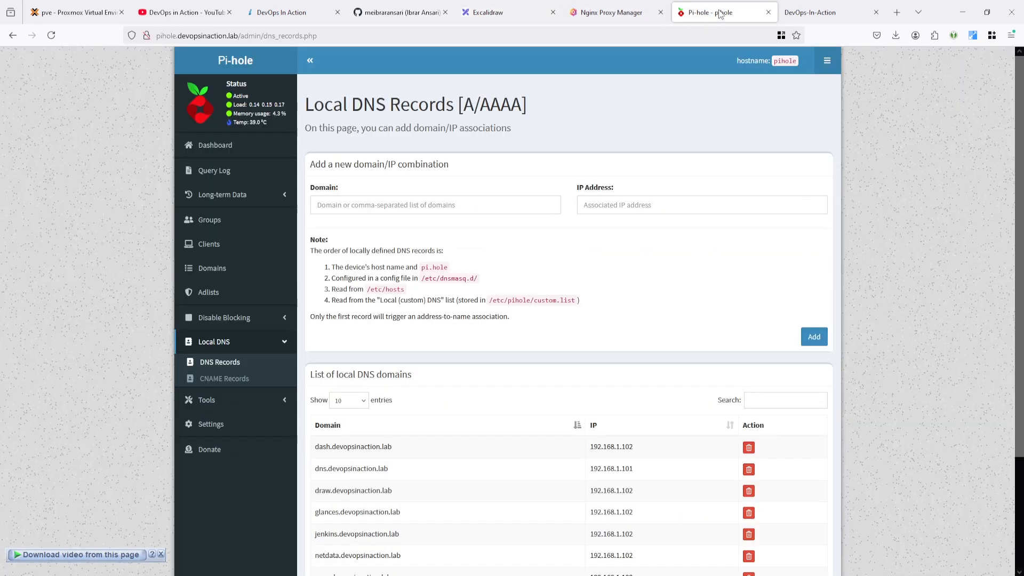
{"action": "left_click", "coordinate": [810, 13]}
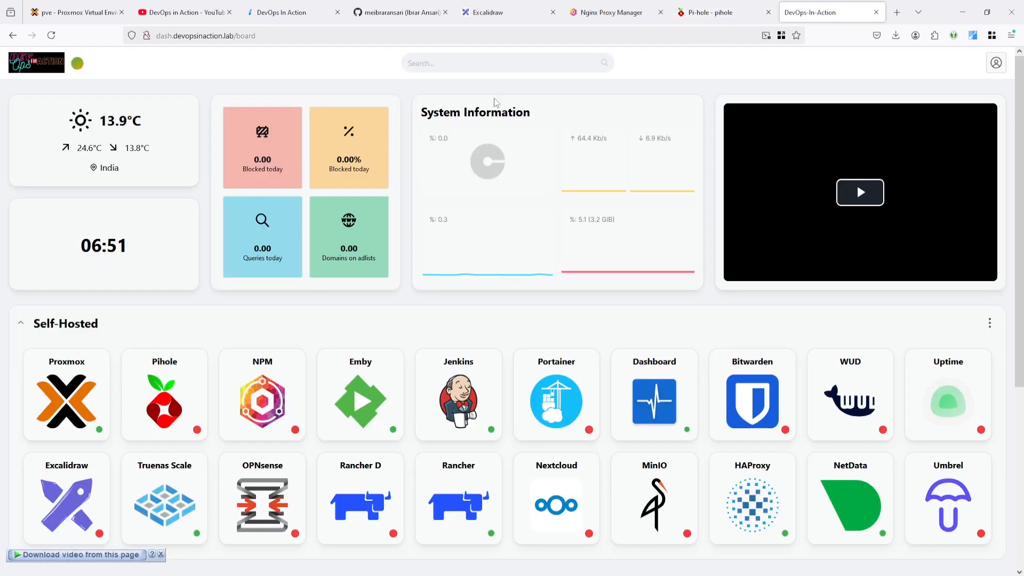
Check the protocol in the full addresses of the Nginx Proxy Manager, Pi-hole and dashboard pages.
{"action": "left_click", "coordinate": [606, 15]}
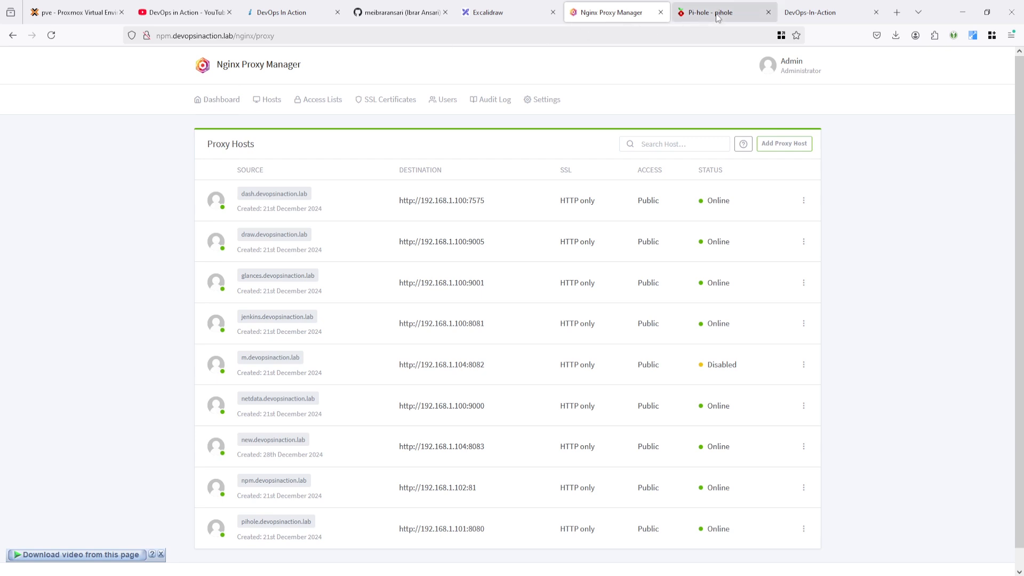
{"action": "left_click", "coordinate": [180, 35]}
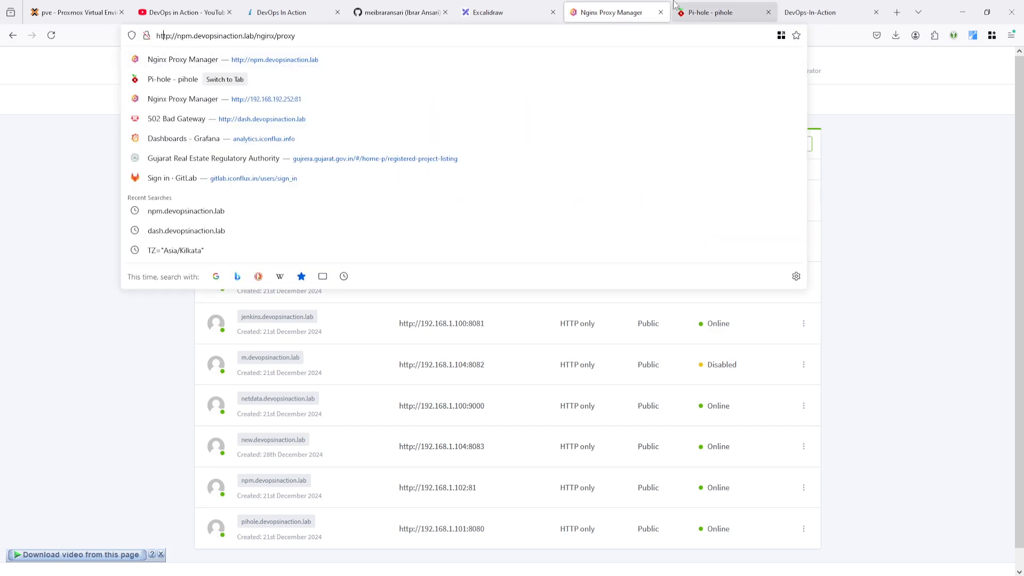
{"action": "left_click", "coordinate": [715, 11]}
{"action": "left_click", "coordinate": [169, 35]}
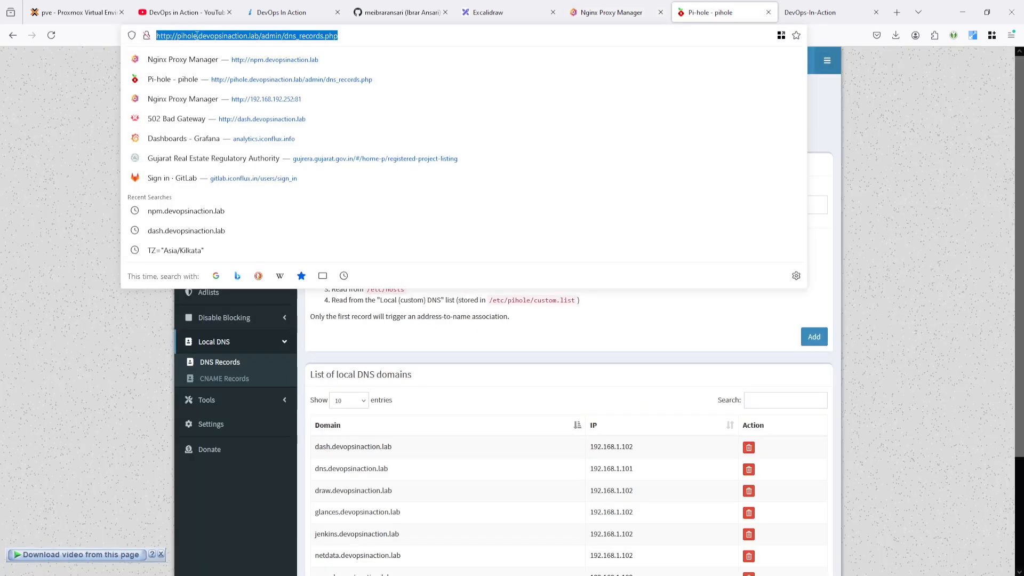
{"action": "left_click", "coordinate": [797, 18]}
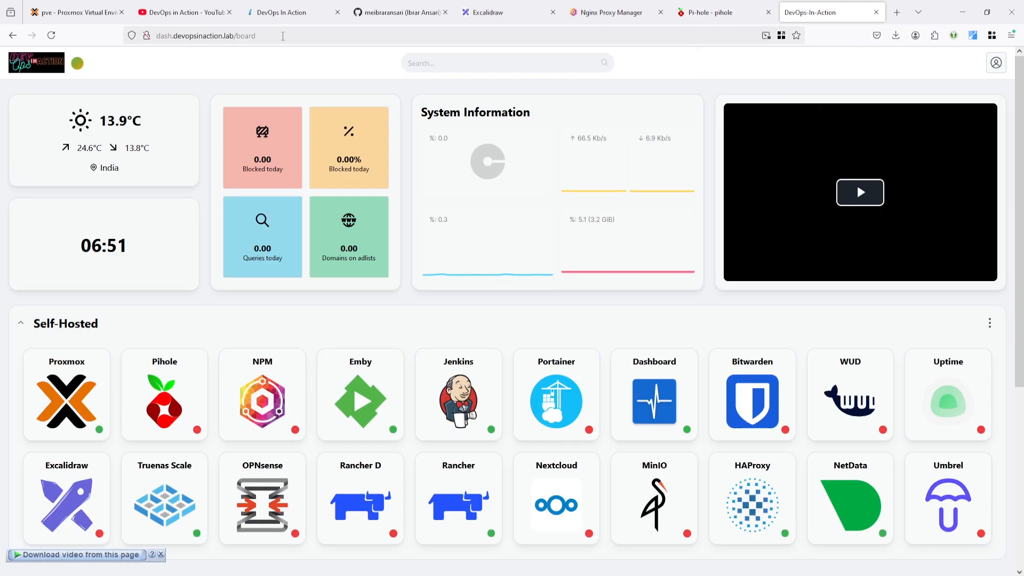
{"action": "key", "text": "ctrl+l"}
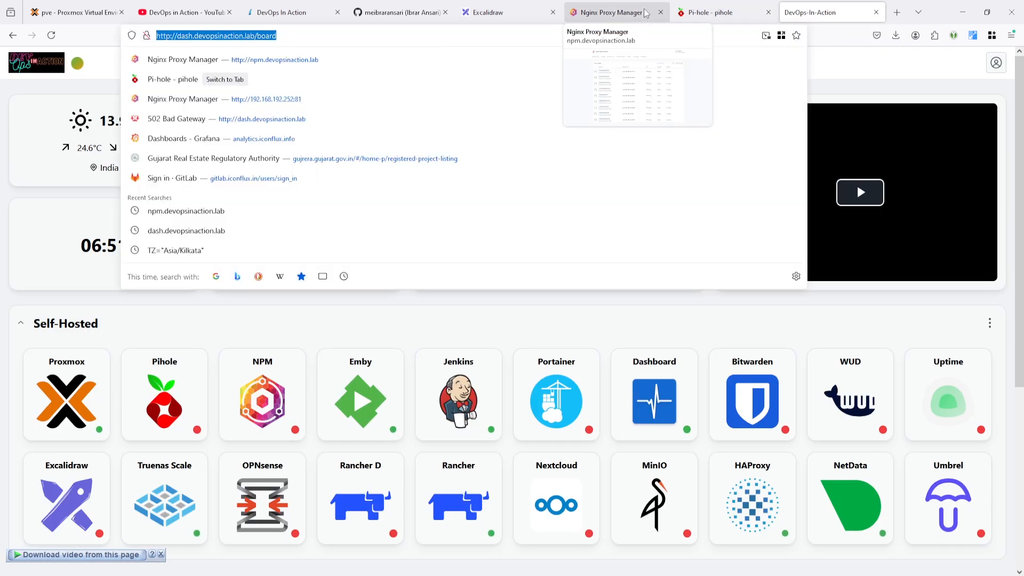
{"action": "left_click", "coordinate": [611, 13]}
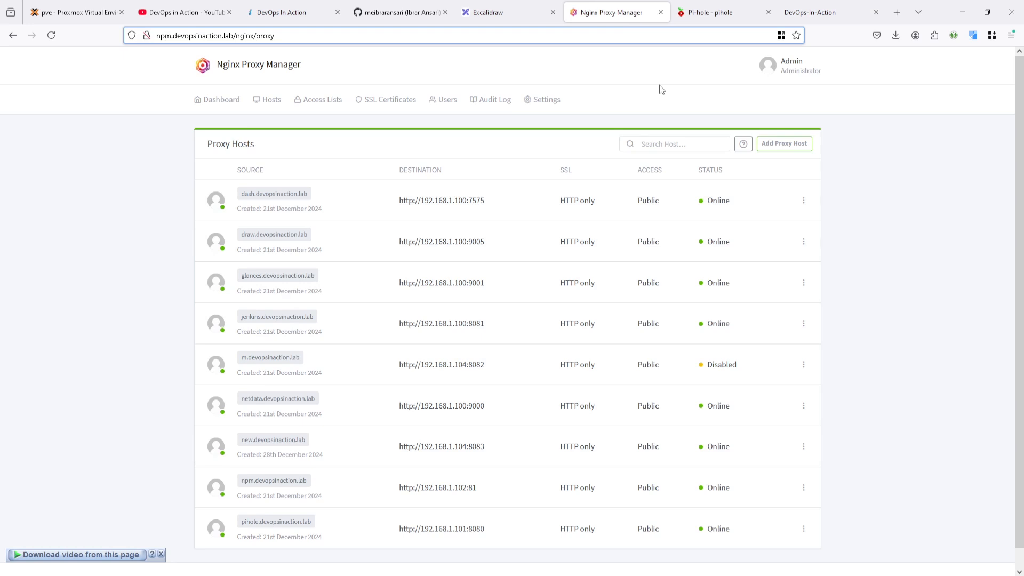
{"action": "left_click", "coordinate": [811, 13]}
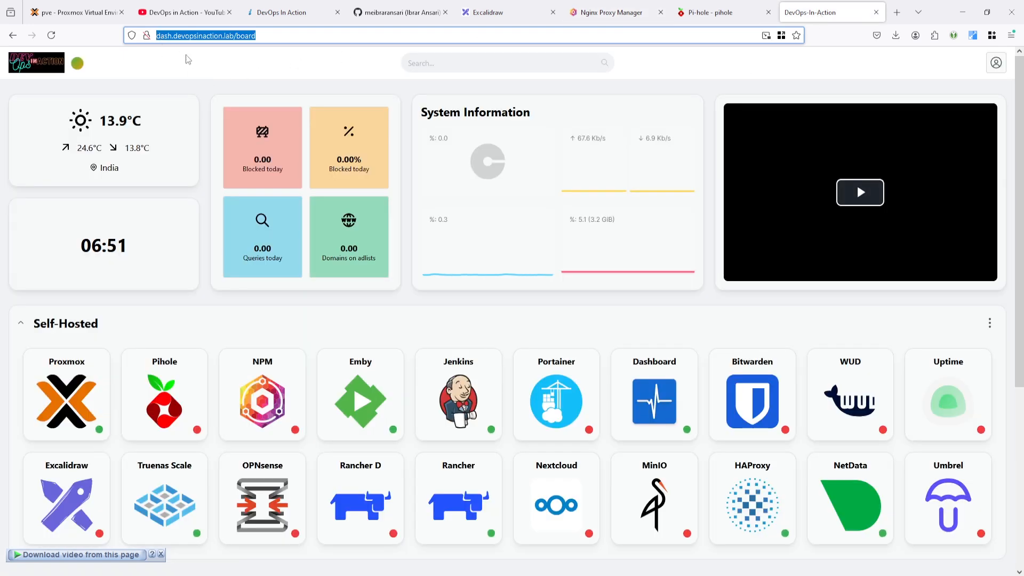
Look over the dashboard's self-hosted and cloud-based services and its address, and return to the proxy hosts list.
{"action": "scroll", "coordinate": [188, 268], "scroll_direction": "down", "scroll_amount": 2}
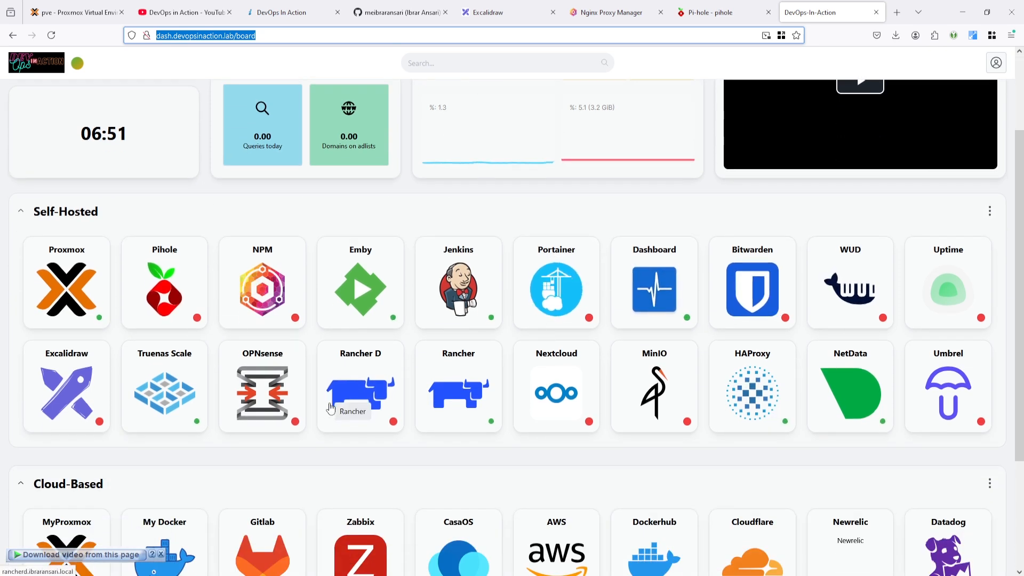
{"action": "scroll", "coordinate": [135, 348], "scroll_direction": "down", "scroll_amount": 1}
{"action": "scroll", "coordinate": [136, 348], "scroll_direction": "down", "scroll_amount": 2}
{"action": "scroll", "coordinate": [136, 348], "scroll_direction": "up", "scroll_amount": 5}
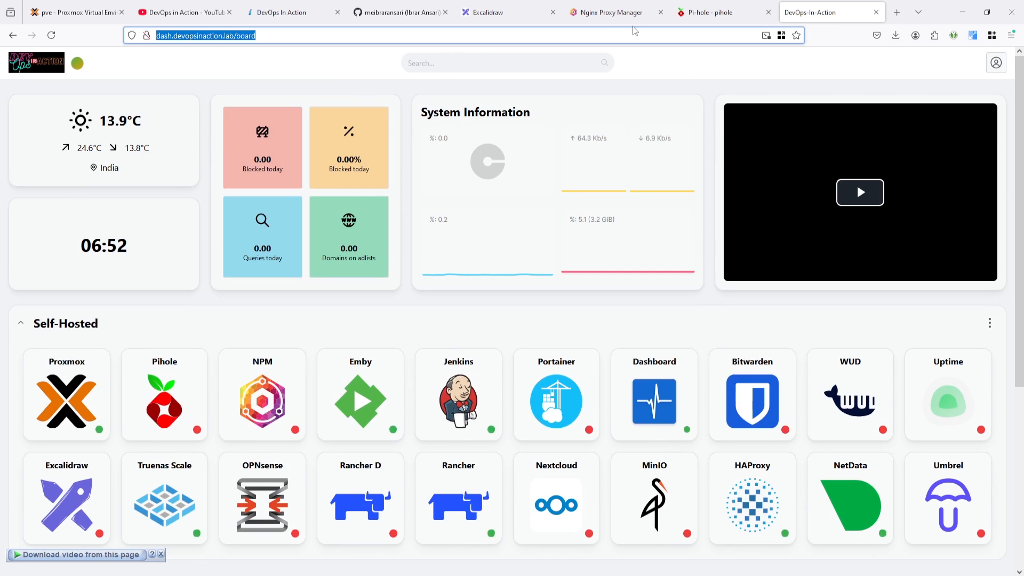
{"action": "left_click", "coordinate": [614, 12]}
{"action": "left_click", "coordinate": [829, 13]}
{"action": "left_click", "coordinate": [169, 35]}
{"action": "left_click", "coordinate": [619, 10]}
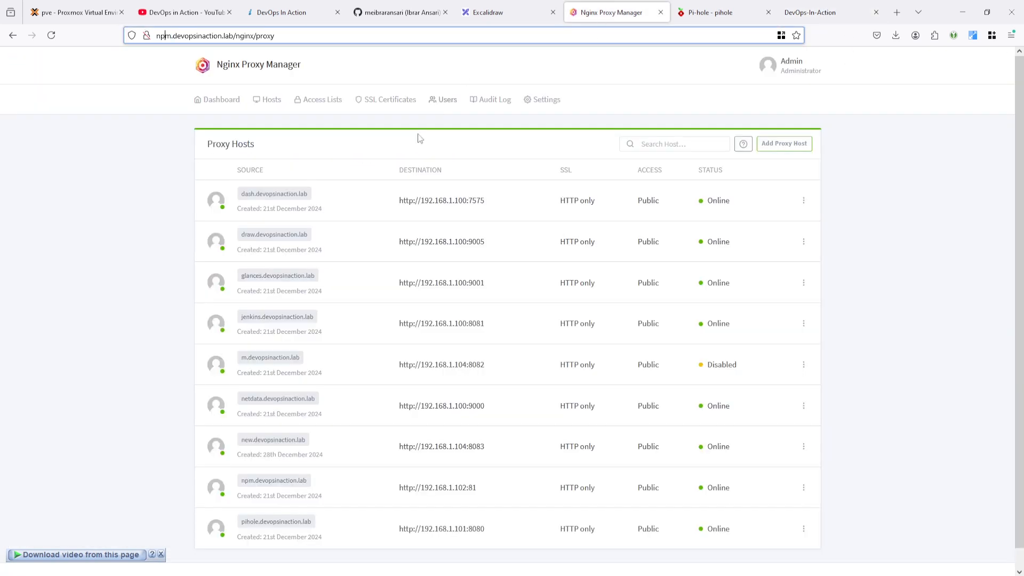
Filter the proxy hosts by "dash" and open the dash.devopsinaction.lab host for editing.
{"action": "left_click", "coordinate": [717, 147]}
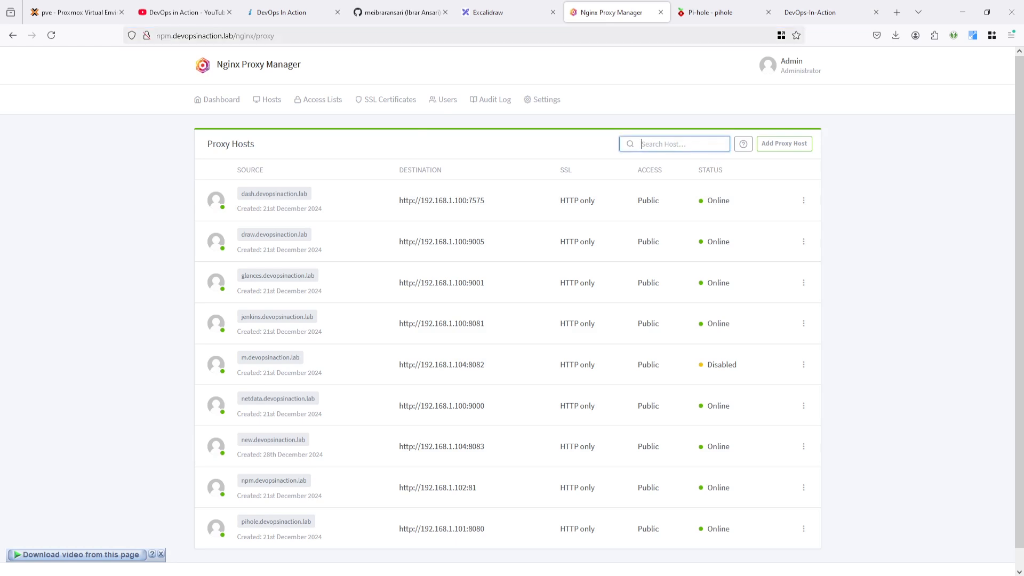
{"action": "type", "text": "dash"}
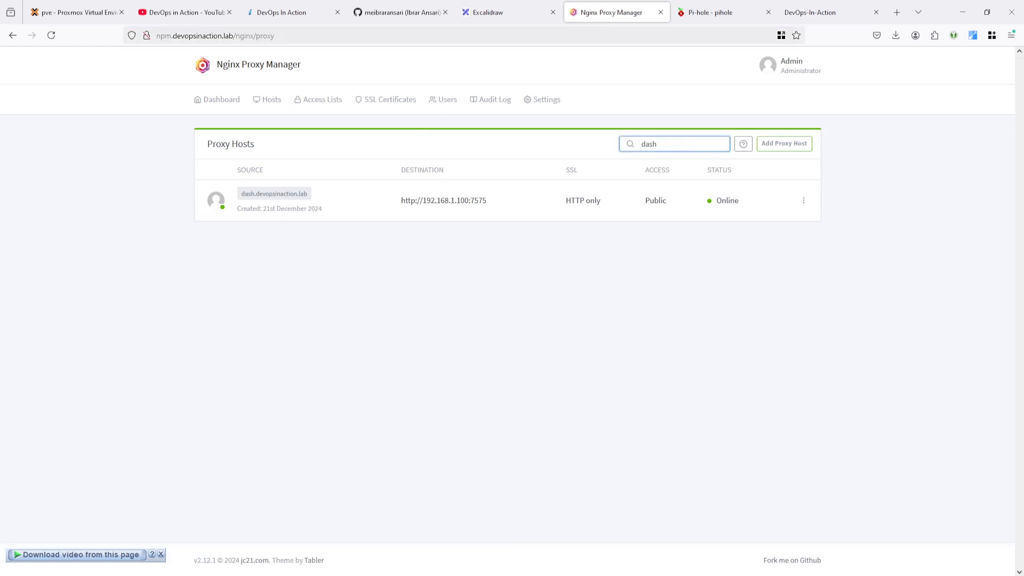
{"action": "left_click", "coordinate": [804, 200]}
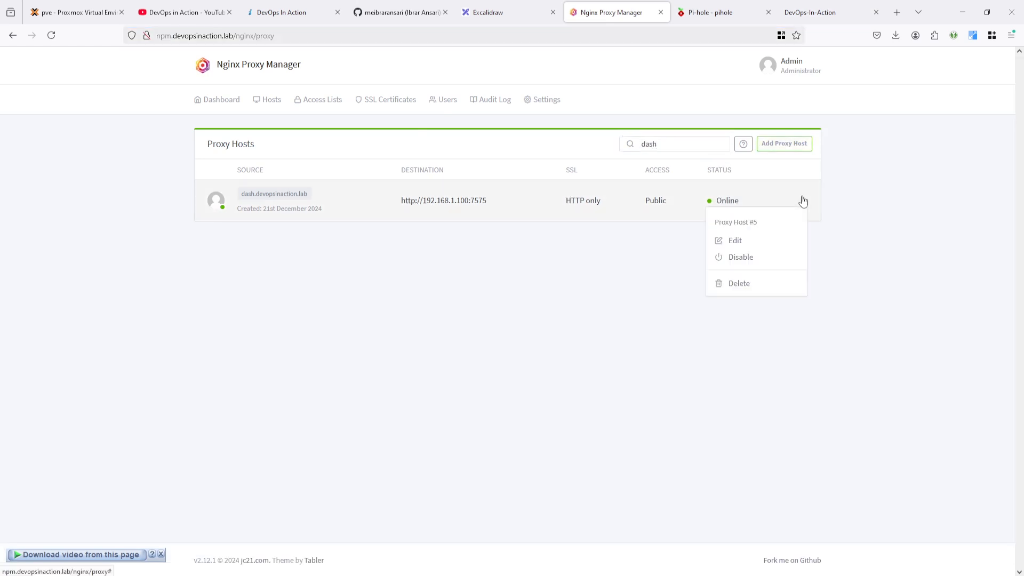
{"action": "left_click", "coordinate": [762, 242]}
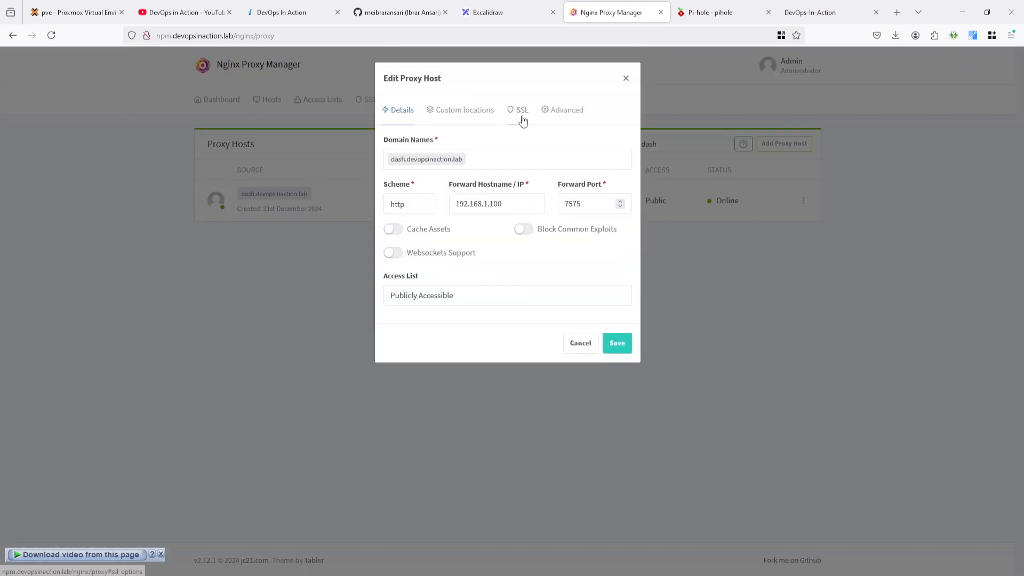
Examine the SSL certificate choices for the dash.devopsinaction.lab proxy host and close its settings without saving.
{"action": "left_click", "coordinate": [521, 116]}
{"action": "left_click", "coordinate": [444, 169]}
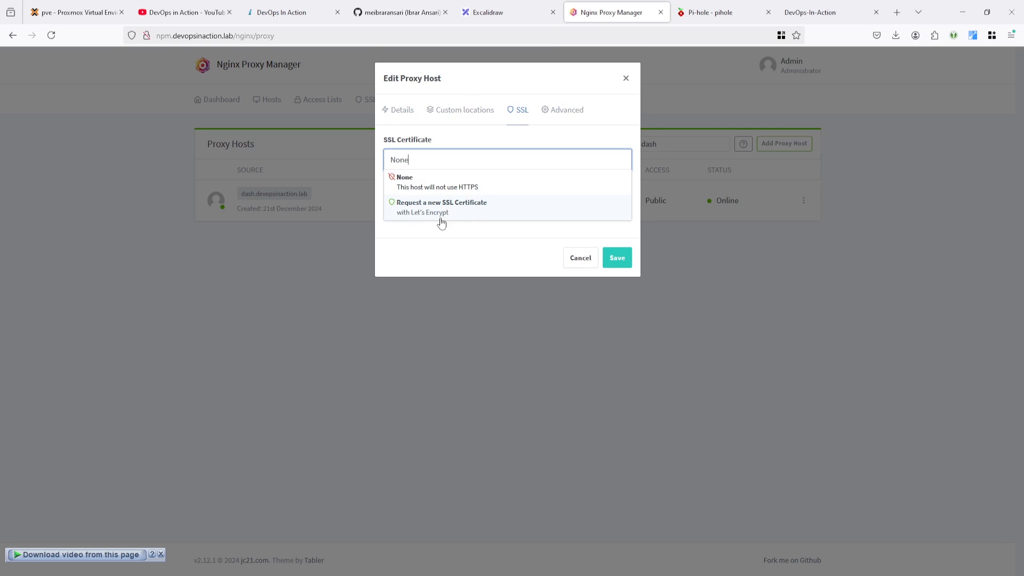
{"action": "left_click", "coordinate": [436, 187]}
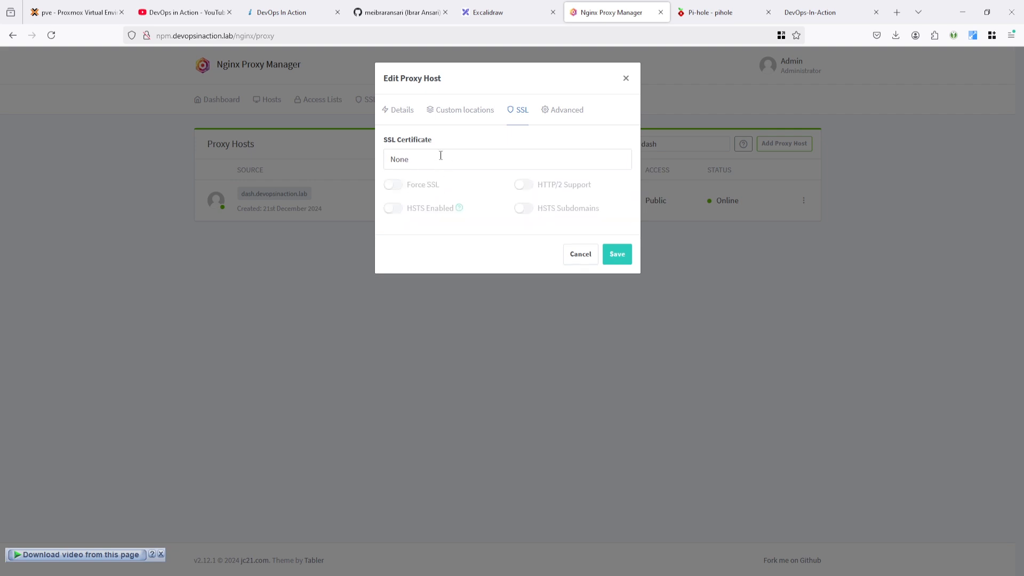
{"action": "left_click", "coordinate": [441, 156]}
{"action": "left_click", "coordinate": [450, 183]}
{"action": "left_click", "coordinate": [456, 158]}
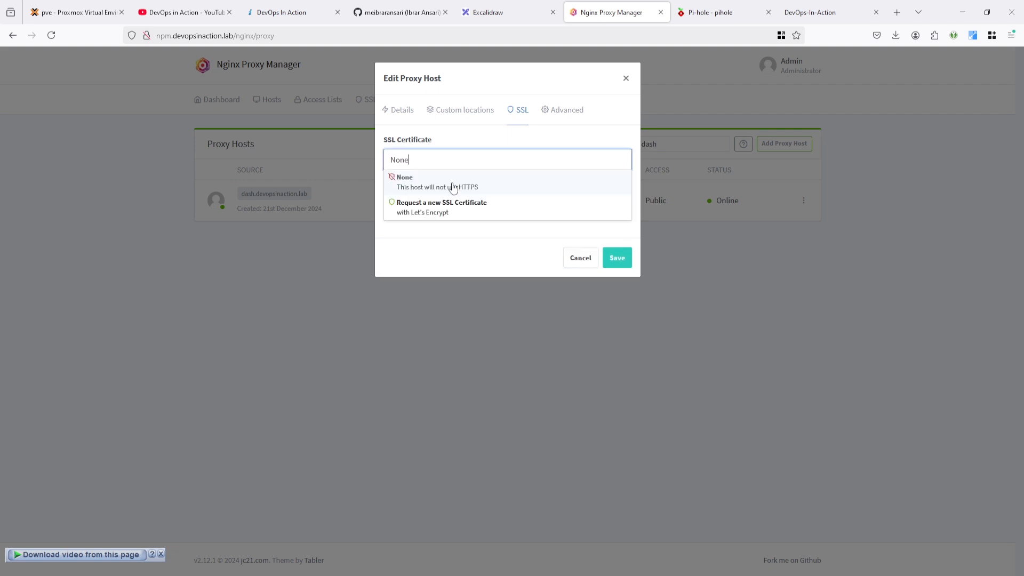
{"action": "left_click", "coordinate": [451, 188]}
{"action": "left_click", "coordinate": [457, 165]}
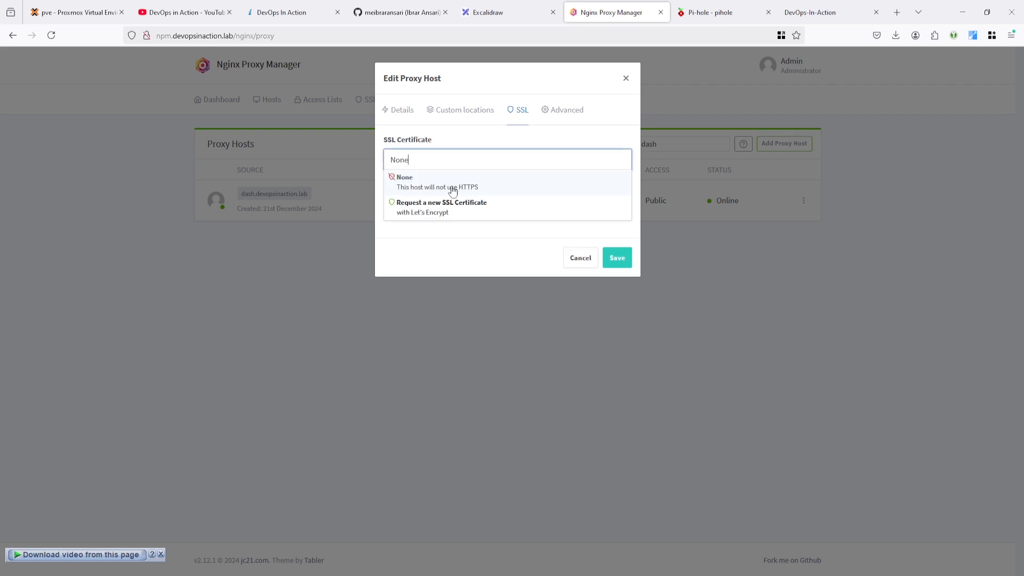
{"action": "left_click", "coordinate": [579, 259]}
Start adding a custom SSL certificate and name it star_devopsinaction_lab.
{"action": "left_click", "coordinate": [381, 102]}
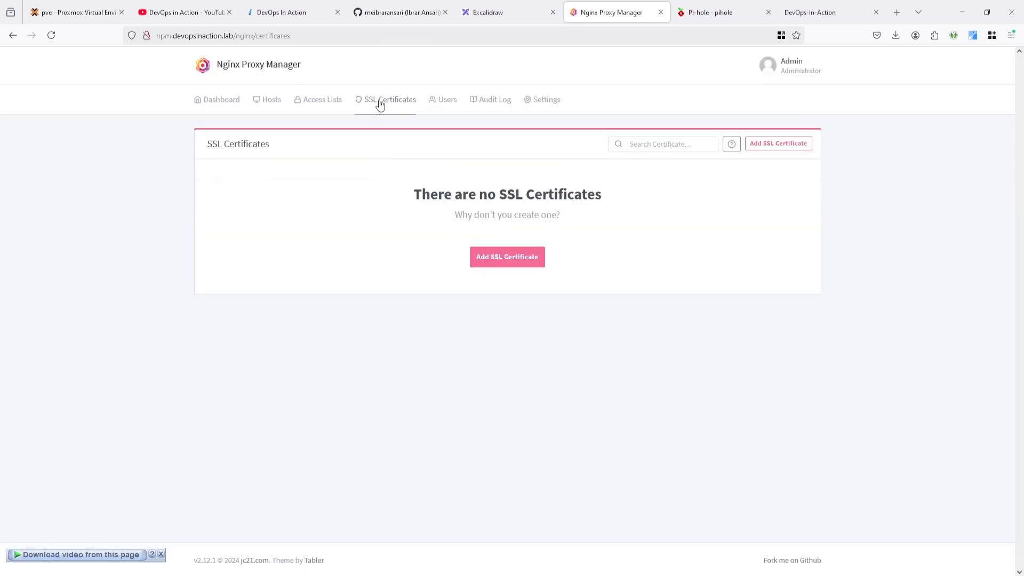
{"action": "left_click", "coordinate": [782, 148]}
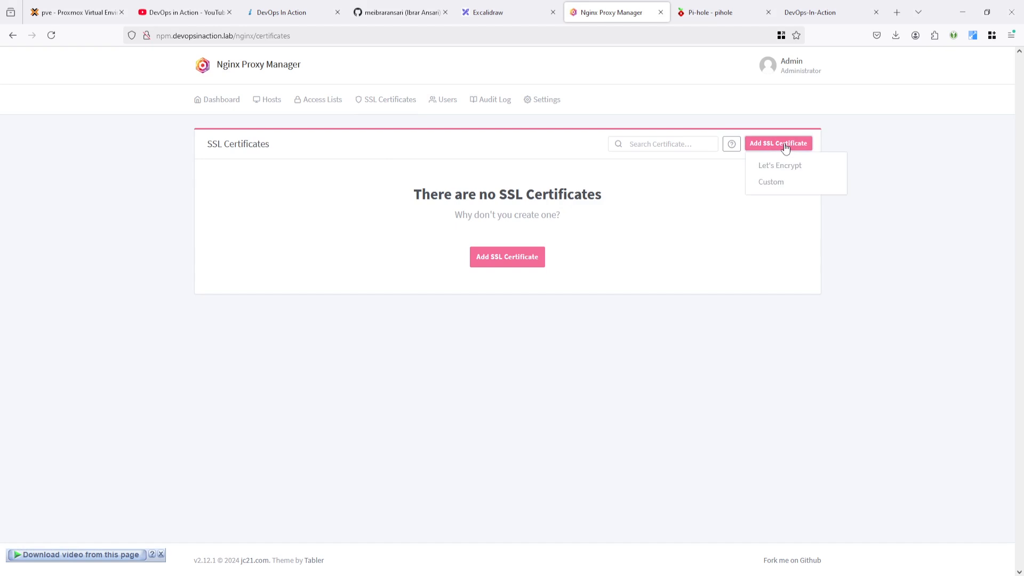
{"action": "left_click", "coordinate": [776, 184]}
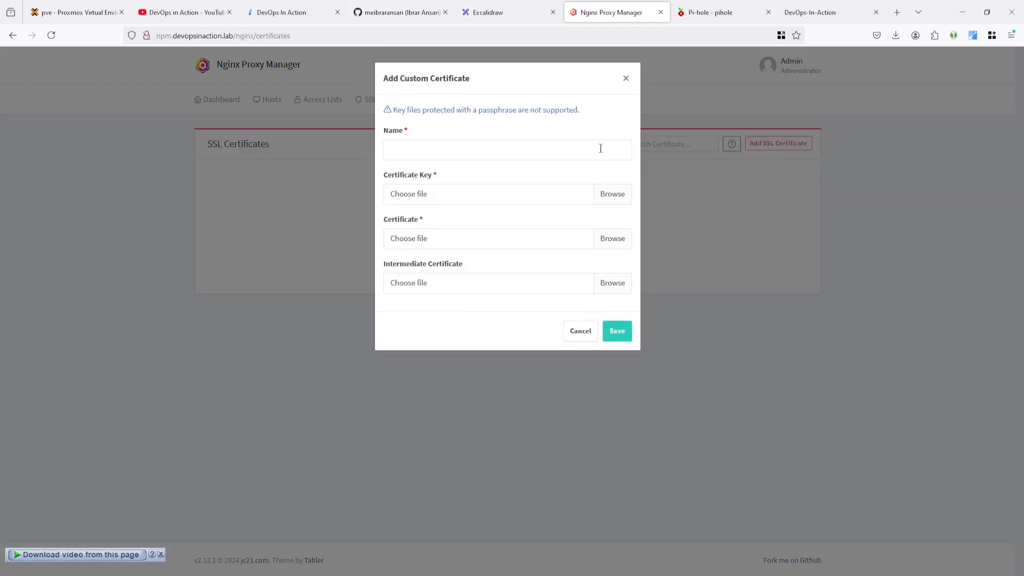
{"action": "left_click", "coordinate": [493, 152]}
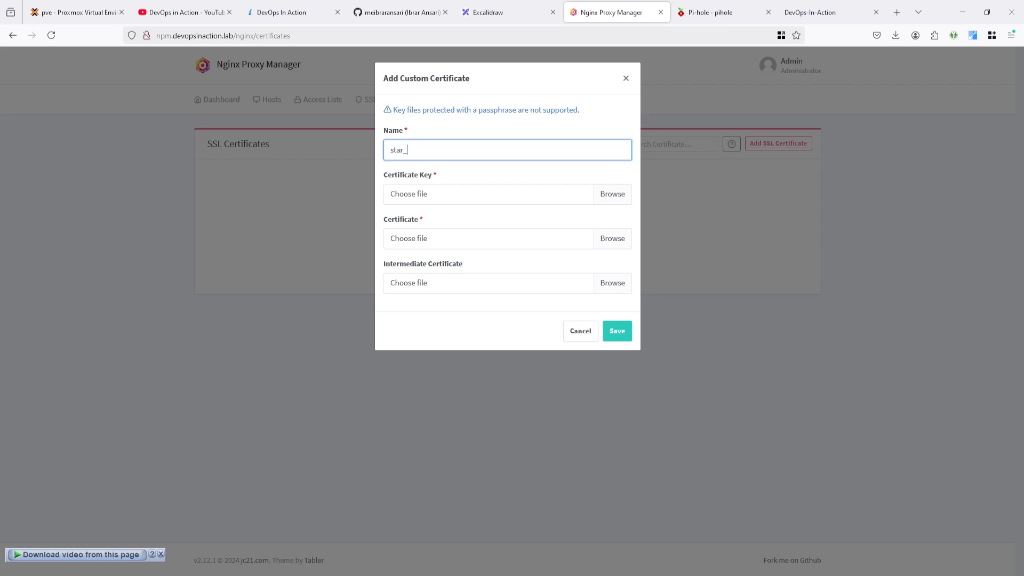
{"action": "type", "text": "vopsinaction_lab"}
{"action": "left_click_drag", "start_coordinate": [385, 176], "coordinate": [440, 179]}
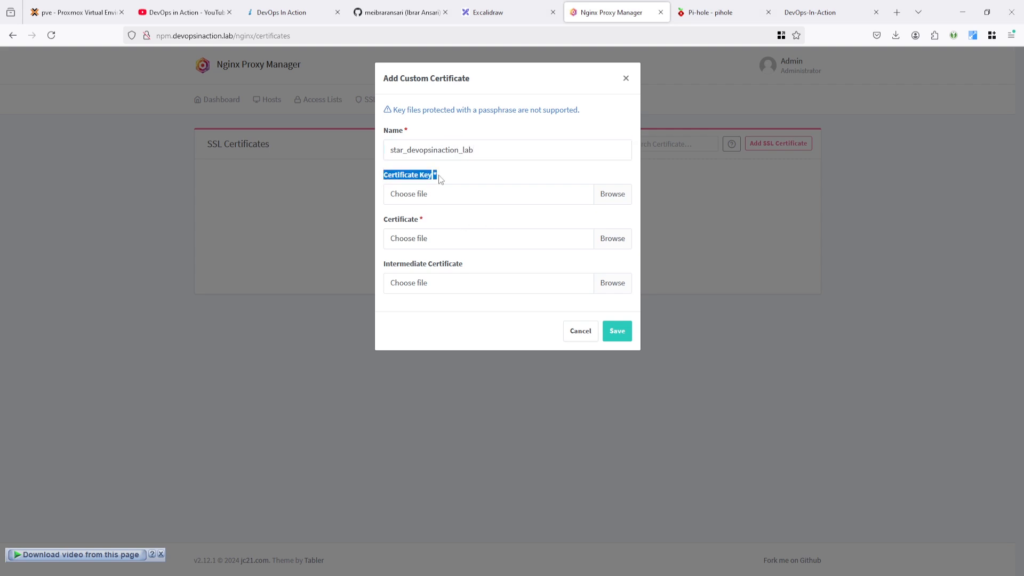
{"action": "left_click", "coordinate": [484, 175]}
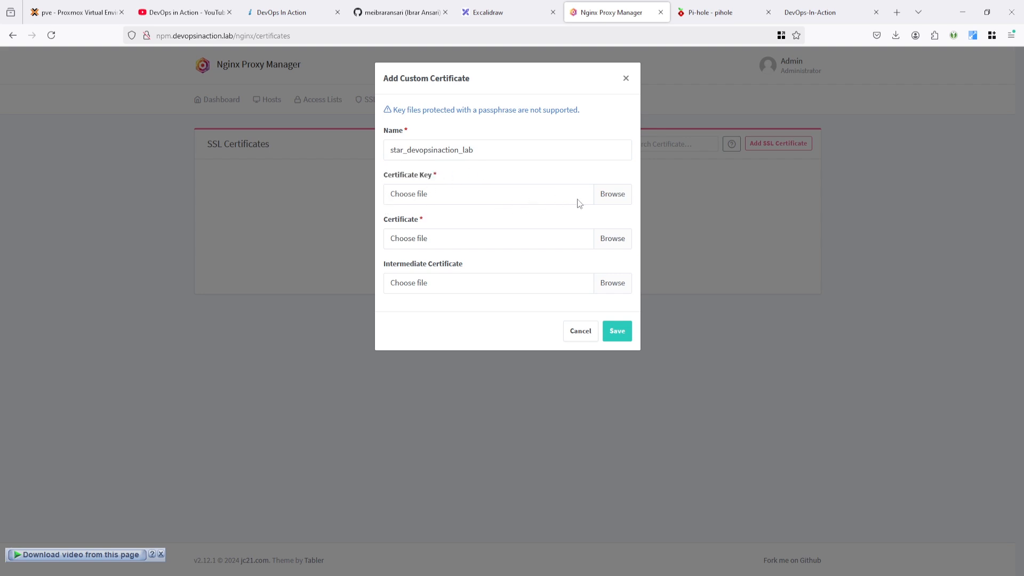
Attach devopsinaction.lab.key from the star_devopsinaction_lab folder as the certificate key file.
{"action": "left_click", "coordinate": [613, 196]}
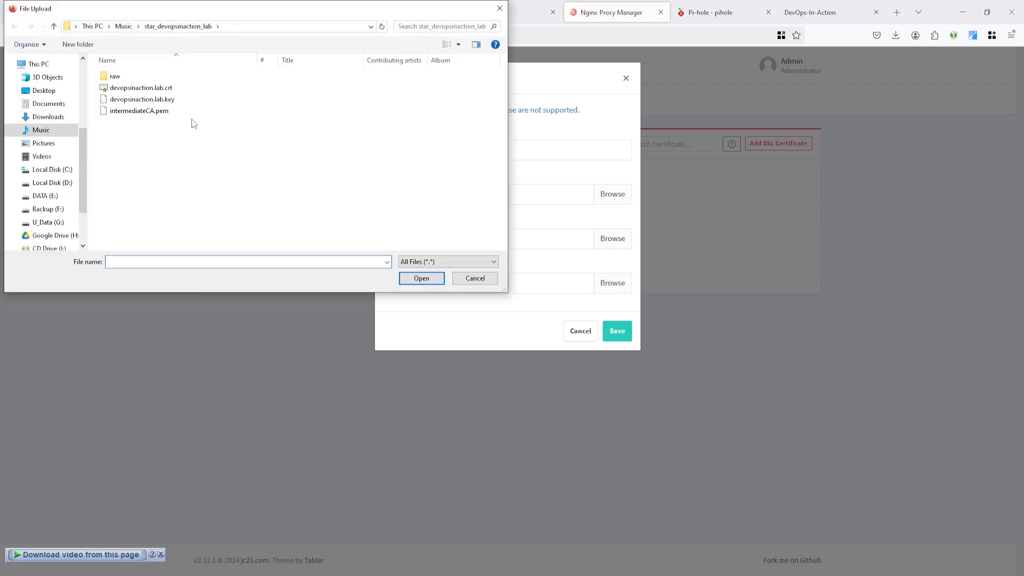
{"action": "left_click", "coordinate": [167, 100]}
{"action": "left_click_drag", "start_coordinate": [247, 11], "coordinate": [521, 241]}
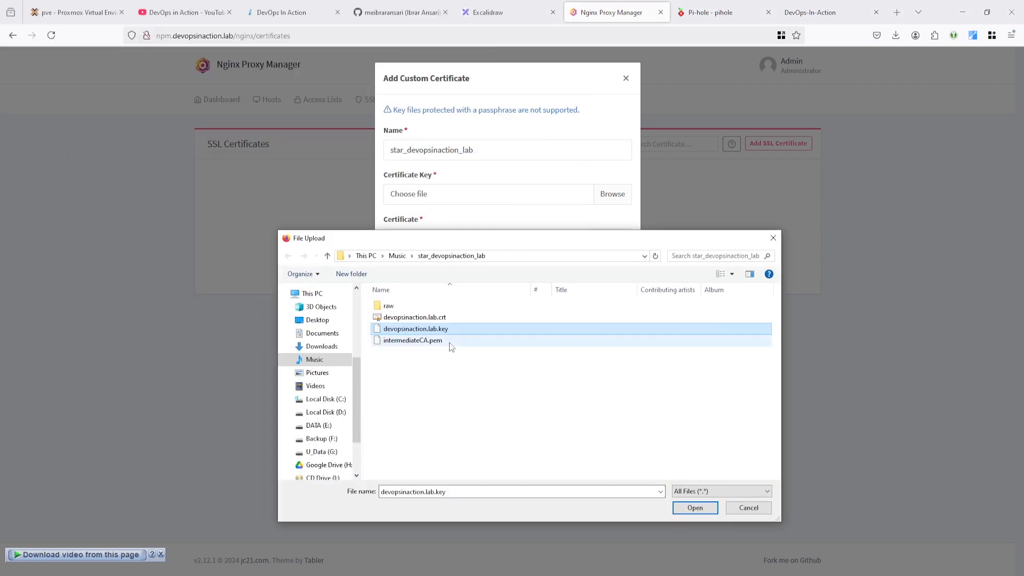
{"action": "left_click", "coordinate": [694, 511]}
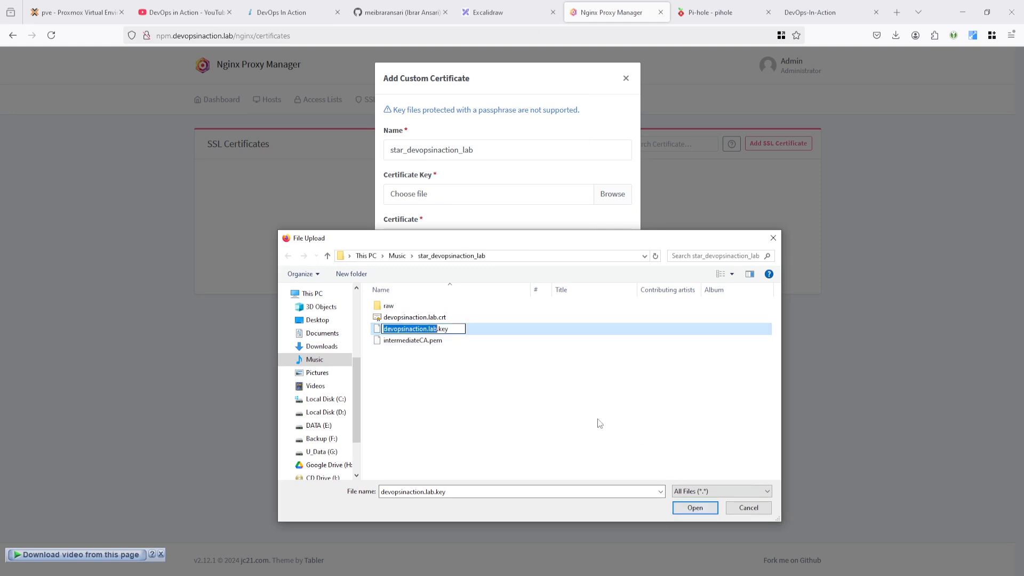
{"action": "left_click", "coordinate": [598, 419]}
{"action": "left_click", "coordinate": [433, 329]}
{"action": "left_click", "coordinate": [695, 508]}
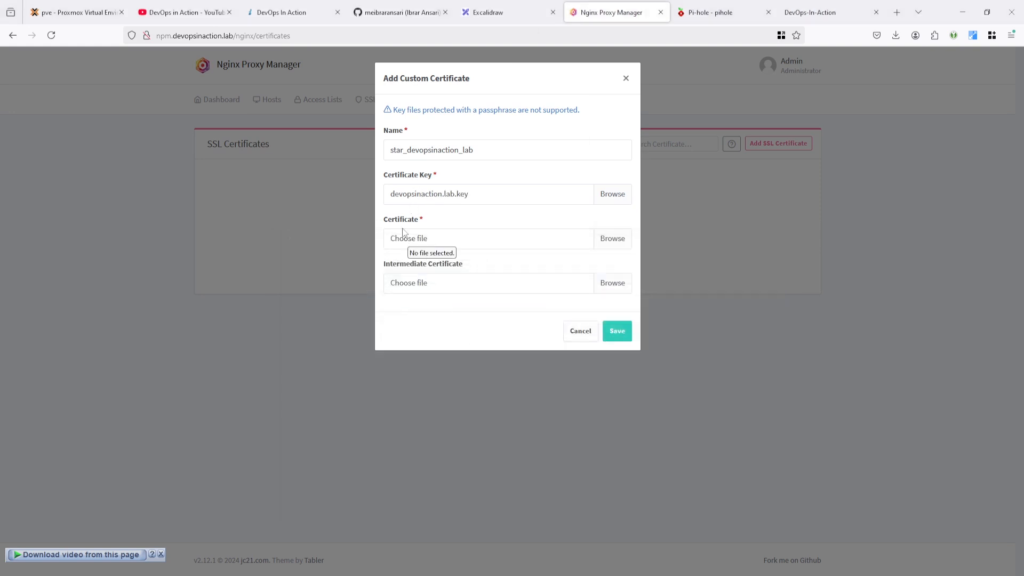
Attach devopsinaction.lab.crt from the star_devopsinaction_lab folder as the certificate file.
{"action": "left_click", "coordinate": [616, 238]}
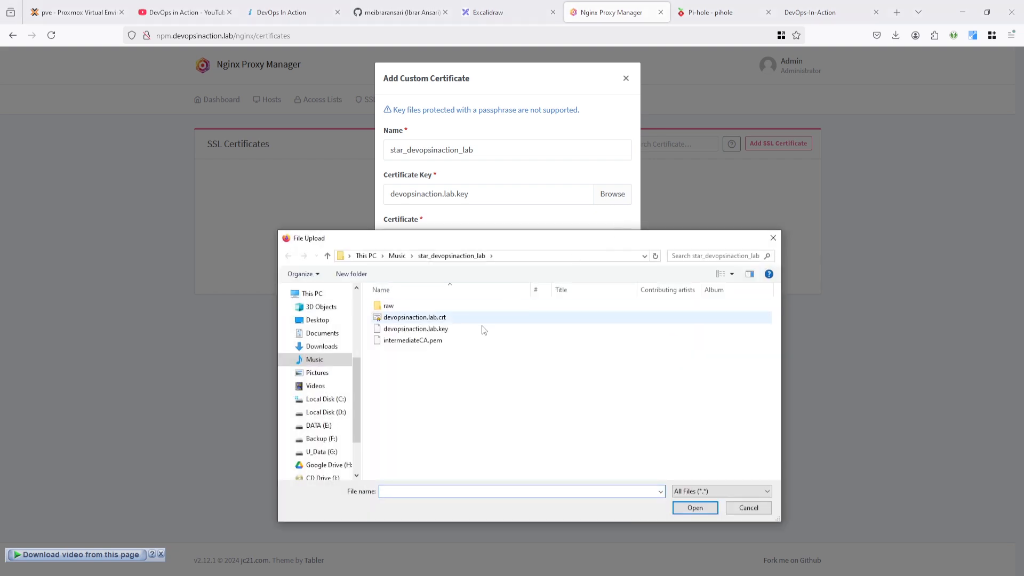
{"action": "left_click", "coordinate": [447, 319]}
{"action": "left_click", "coordinate": [695, 508]}
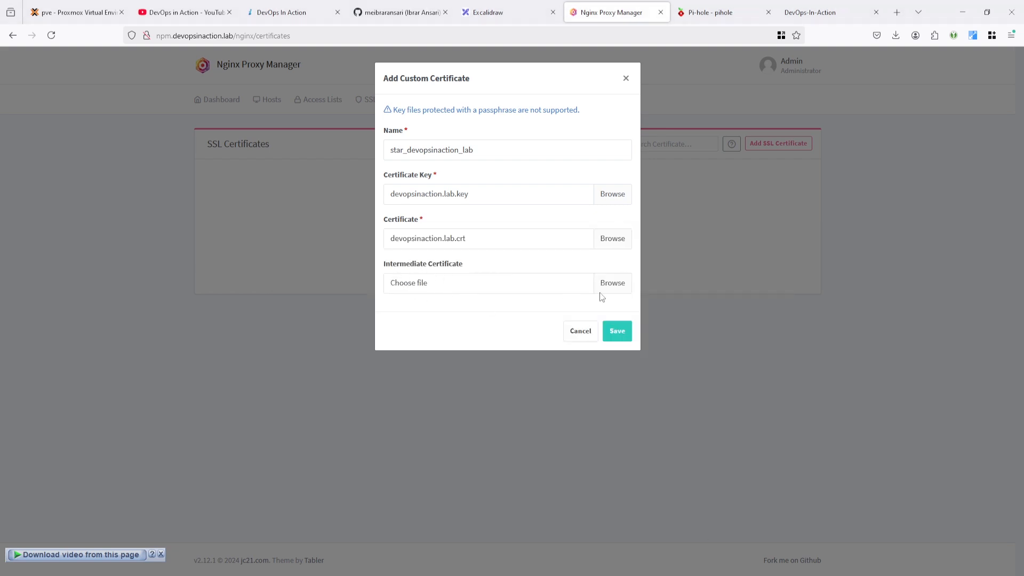
Attach intermediateCA.pem from the star_devopsinaction_lab folder as the intermediate certificate and save the custom certificate.
{"action": "left_click", "coordinate": [613, 283]}
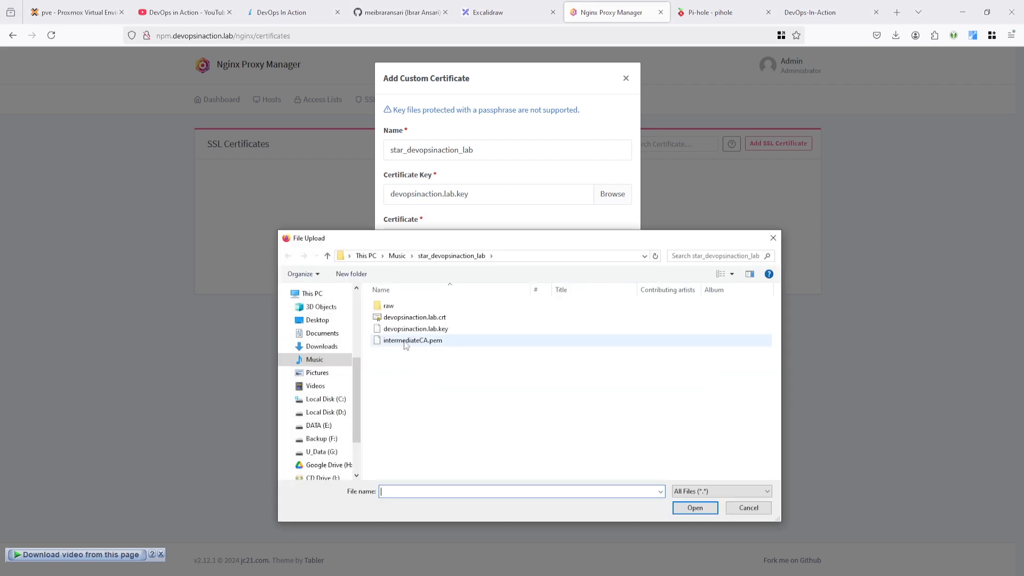
{"action": "left_click", "coordinate": [410, 341]}
{"action": "left_click", "coordinate": [692, 507]}
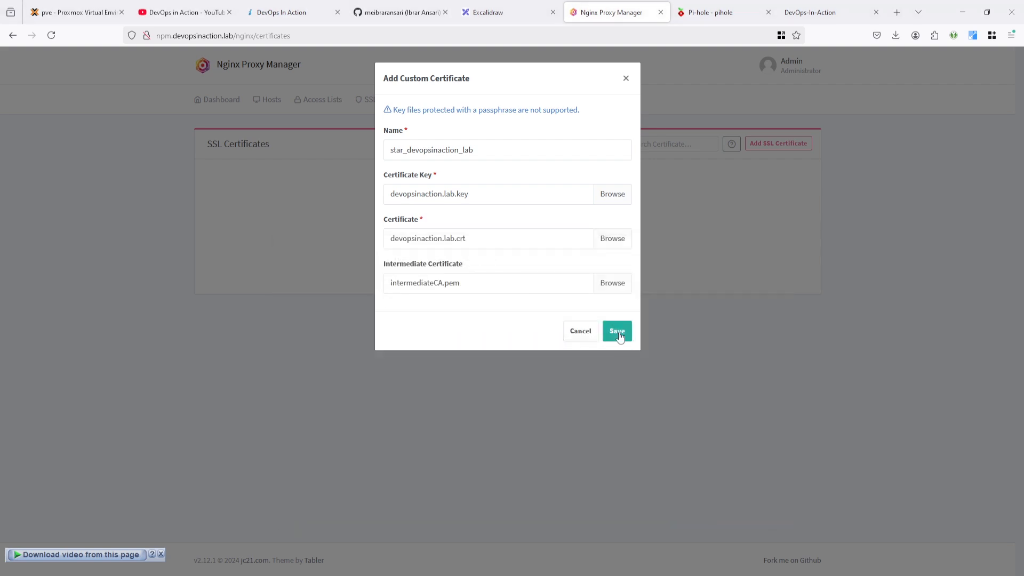
{"action": "left_click", "coordinate": [618, 331]}
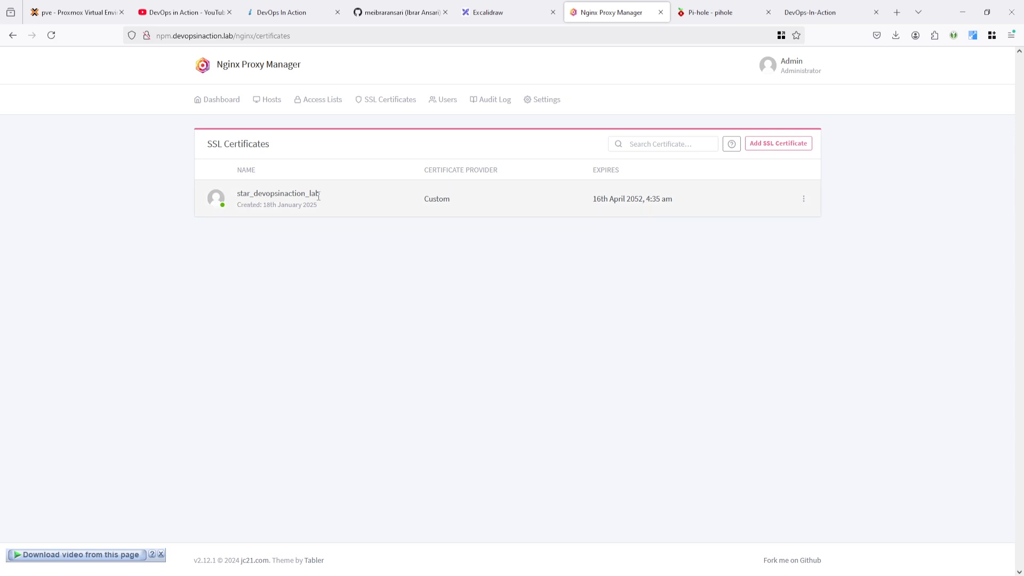
Examine the name, certificate provider and expiry date of the star_devopsinaction_lab certificate entry.
{"action": "left_click_drag", "start_coordinate": [302, 193], "coordinate": [236, 200]}
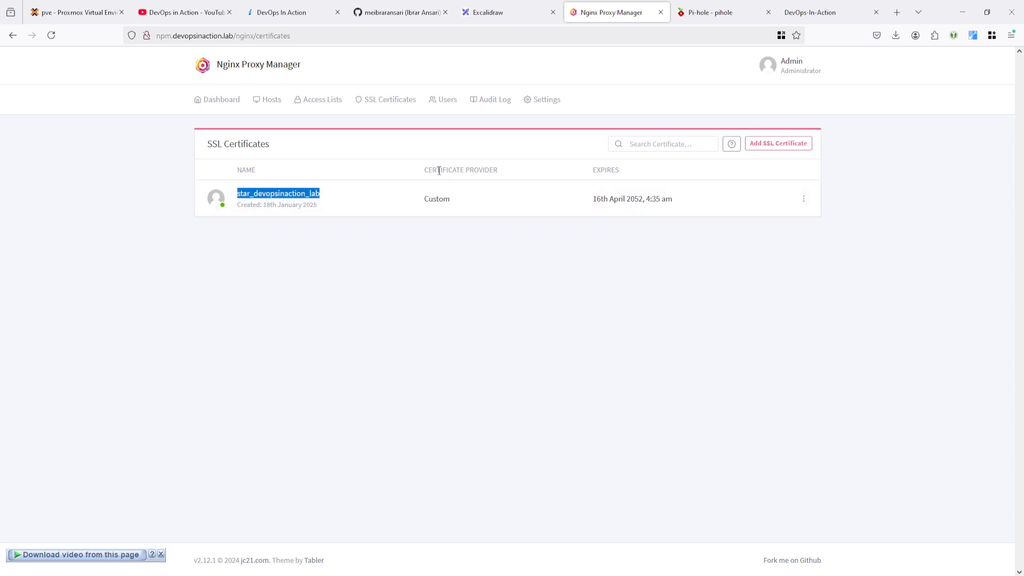
{"action": "left_click_drag", "start_coordinate": [425, 201], "coordinate": [450, 206]}
{"action": "left_click", "coordinate": [472, 283]}
{"action": "left_click", "coordinate": [516, 261]}
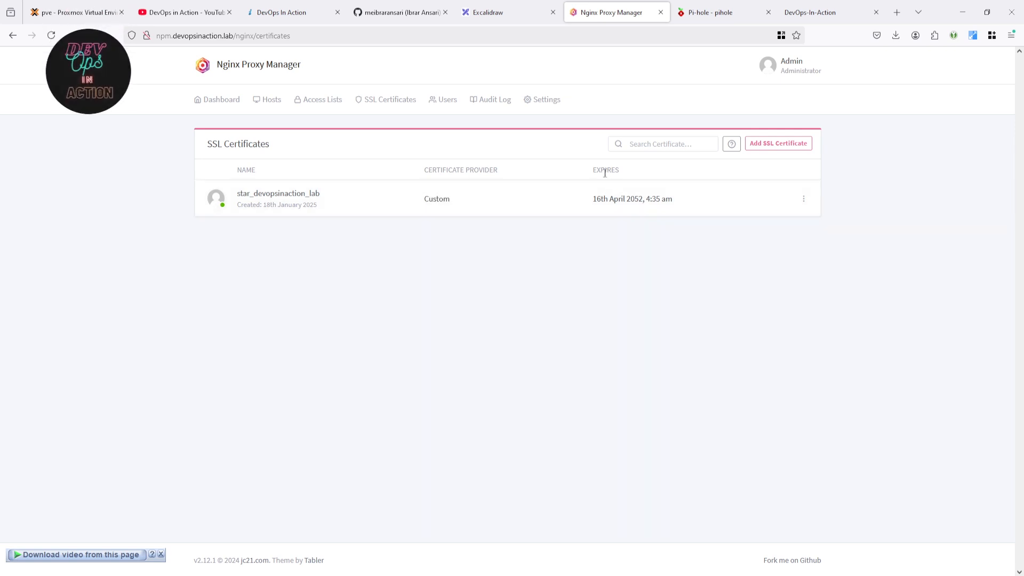
{"action": "left_click_drag", "start_coordinate": [594, 169], "coordinate": [629, 174]}
{"action": "left_click", "coordinate": [606, 230]}
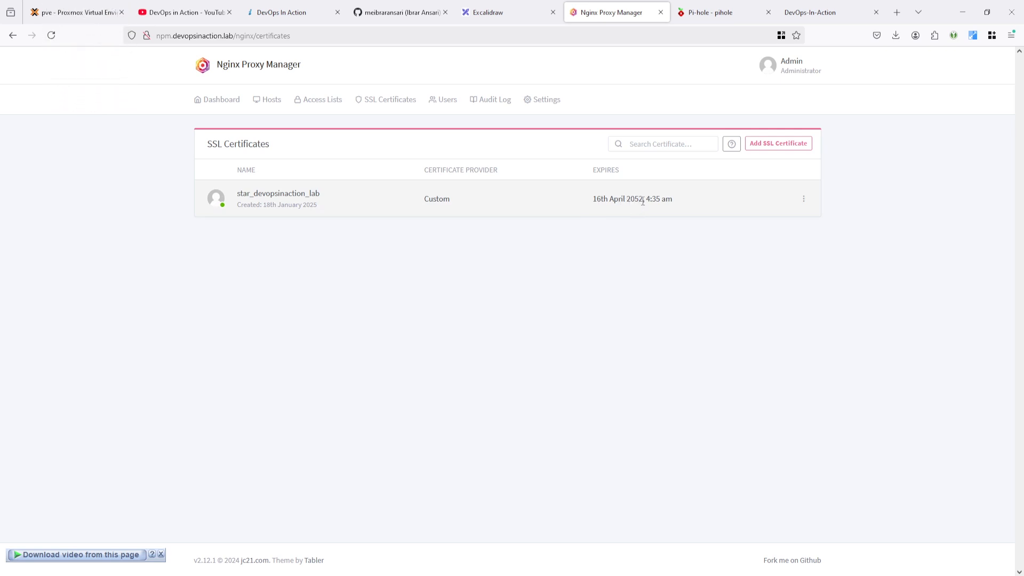
{"action": "left_click_drag", "start_coordinate": [591, 205], "coordinate": [679, 202]}
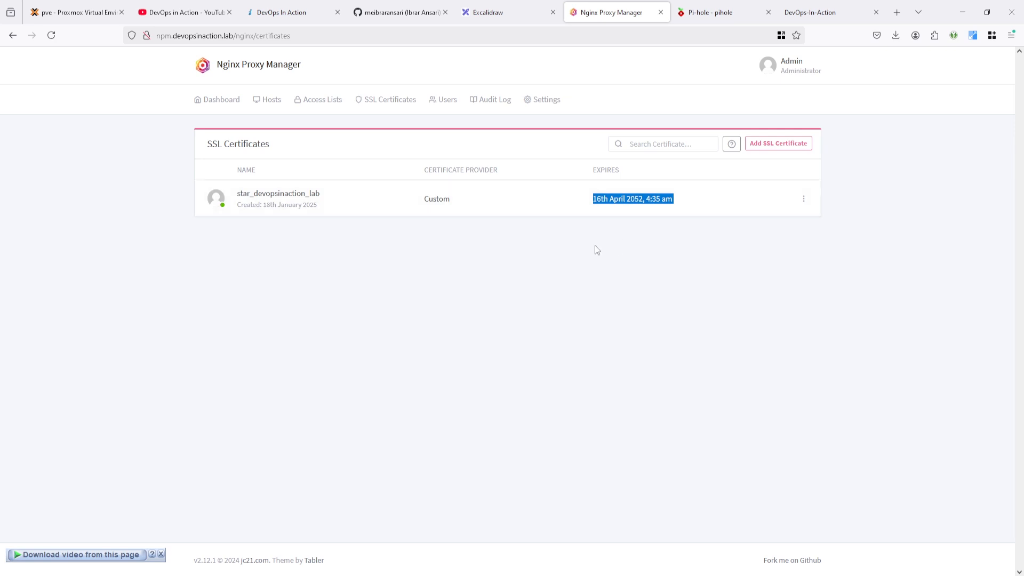
Search the proxy hosts for "dash" and open the dash.devopsinaction.lab host for editing.
{"action": "left_click", "coordinate": [268, 101]}
{"action": "left_click", "coordinate": [276, 136]}
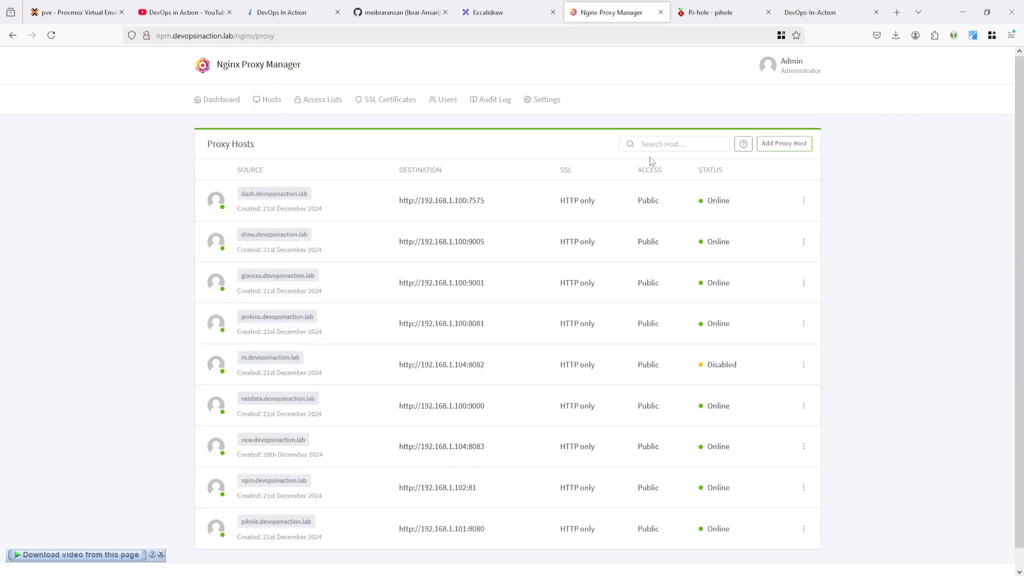
{"action": "left_click", "coordinate": [667, 141]}
{"action": "type", "text": "dash"}
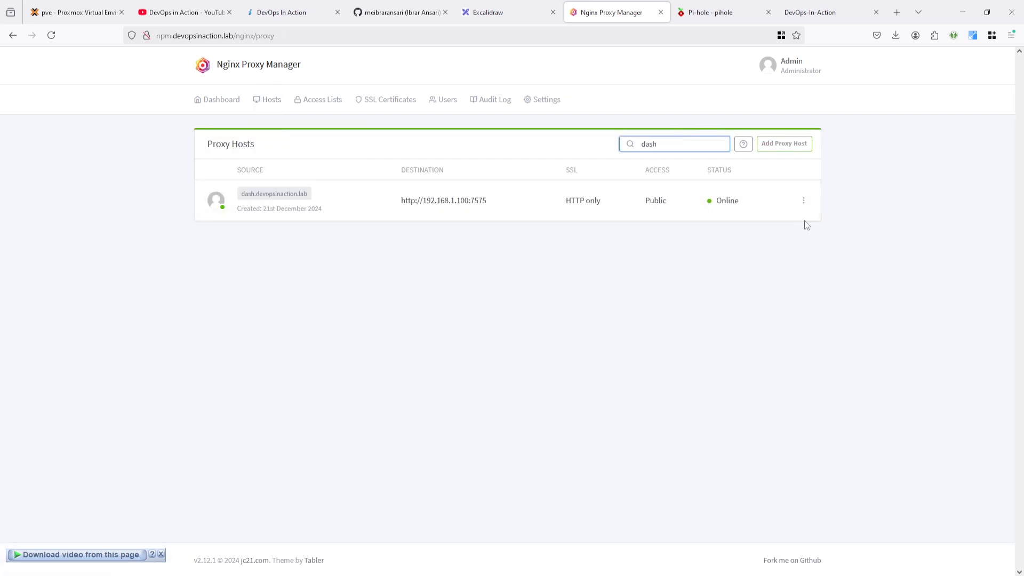
{"action": "left_click", "coordinate": [804, 201]}
{"action": "left_click", "coordinate": [770, 239]}
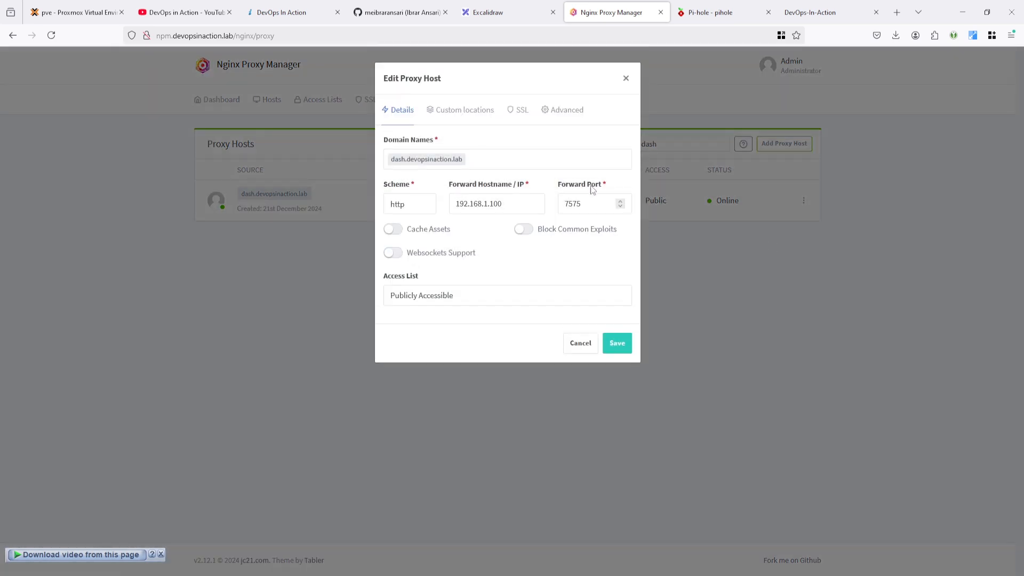
Assign the star_devopsinaction_lab certificate to the dash.devopsinaction.lab host and enable Force SSL and HTTP/2 Support.
{"action": "left_click", "coordinate": [532, 111]}
{"action": "left_click", "coordinate": [473, 160]}
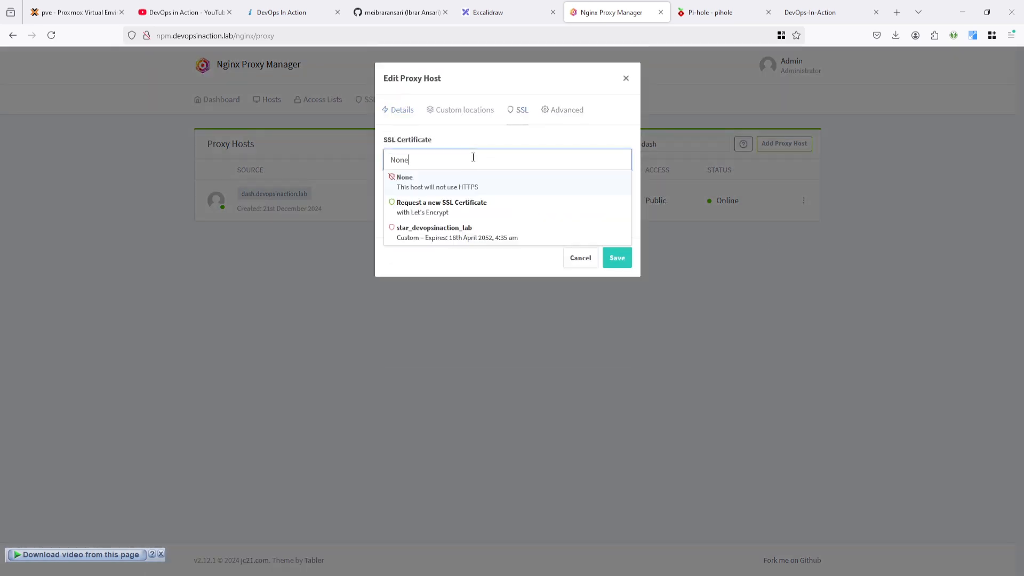
{"action": "left_click", "coordinate": [450, 238]}
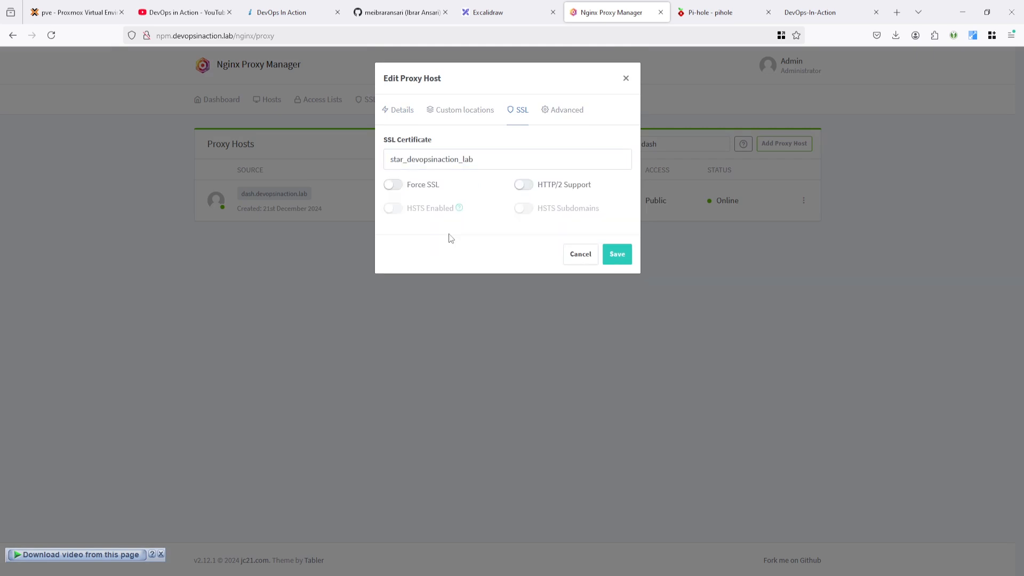
{"action": "left_click", "coordinate": [399, 185]}
{"action": "left_click", "coordinate": [525, 184]}
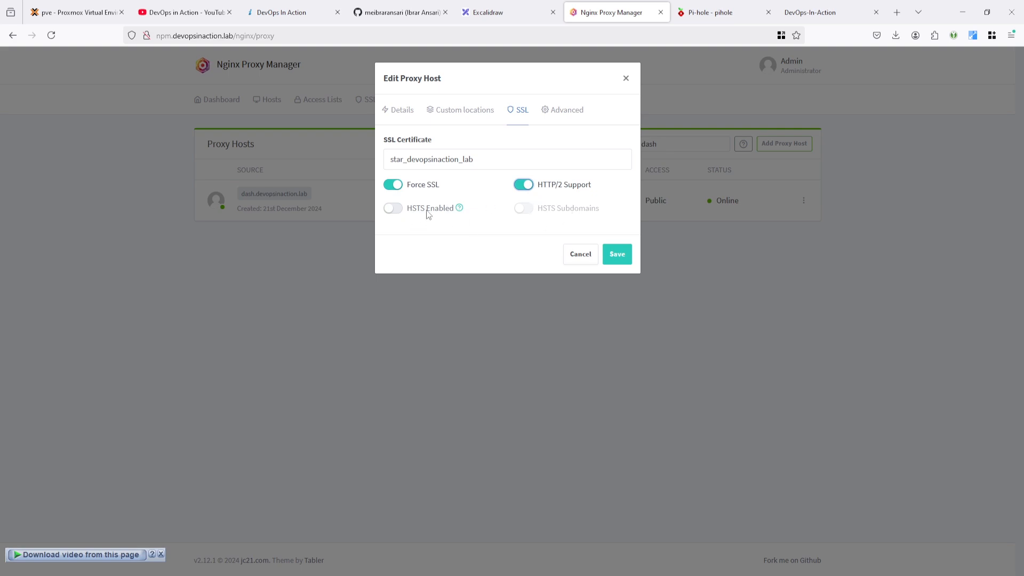
Look through the linked Wikipedia article on HTTP Strict Transport Security, close it and return to the proxy host's SSL settings.
{"action": "left_click", "coordinate": [459, 208]}
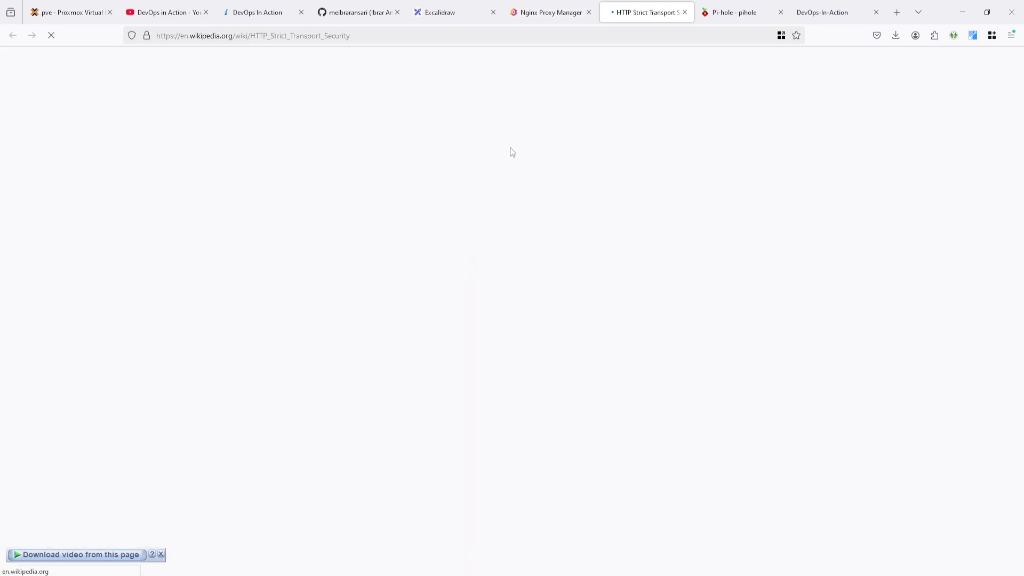
{"action": "left_click", "coordinate": [539, 16]}
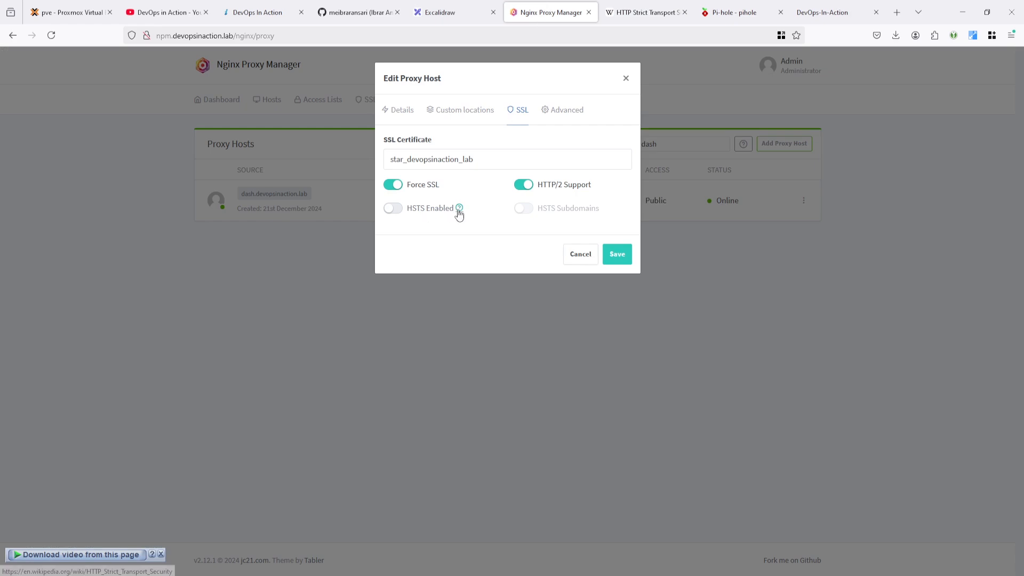
{"action": "left_click", "coordinate": [643, 12]}
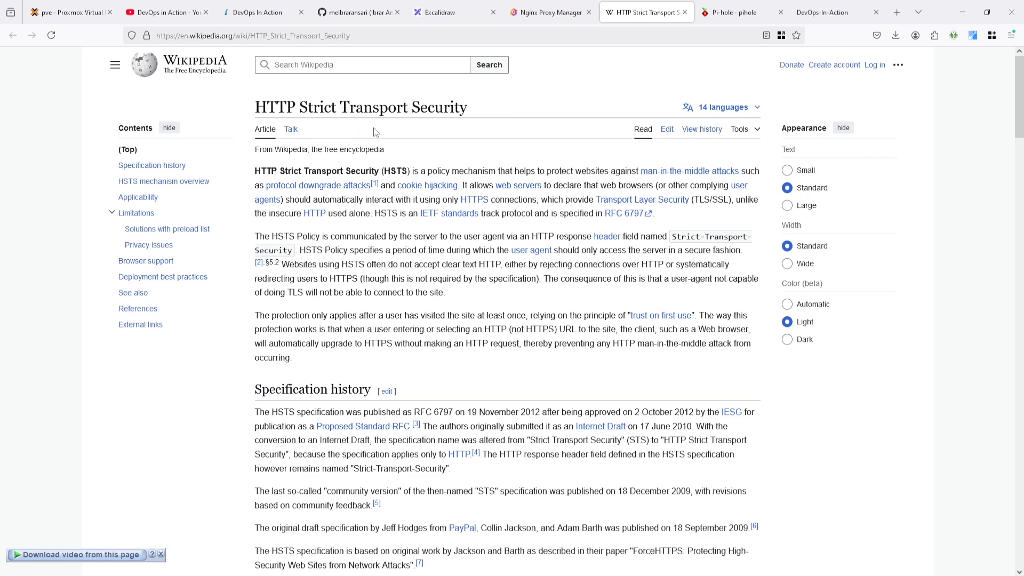
{"action": "scroll", "coordinate": [463, 181], "scroll_direction": "down", "scroll_amount": 20}
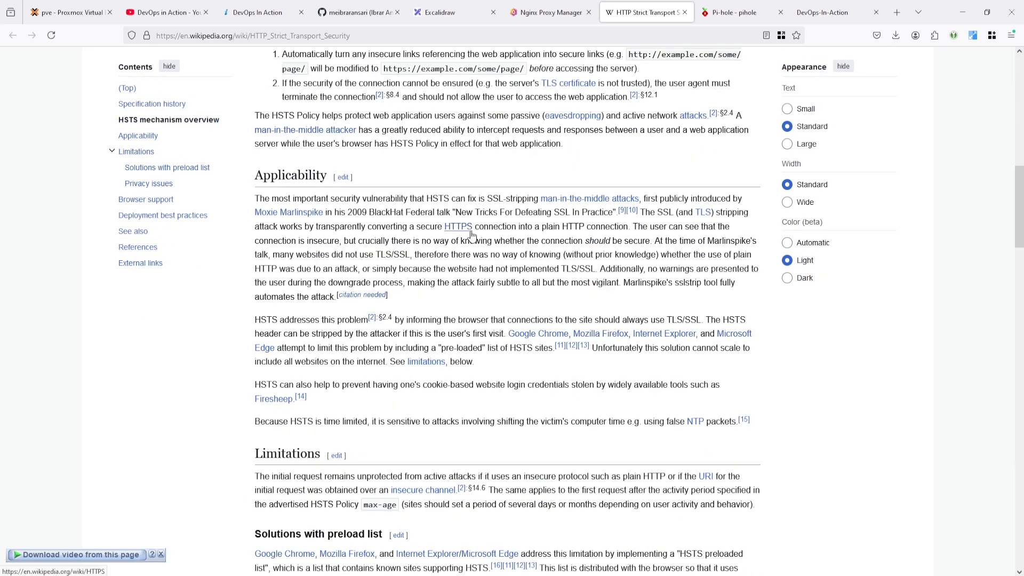
{"action": "scroll", "coordinate": [494, 214], "scroll_direction": "down", "scroll_amount": 10}
{"action": "scroll", "coordinate": [583, 133], "scroll_direction": "up", "scroll_amount": 5}
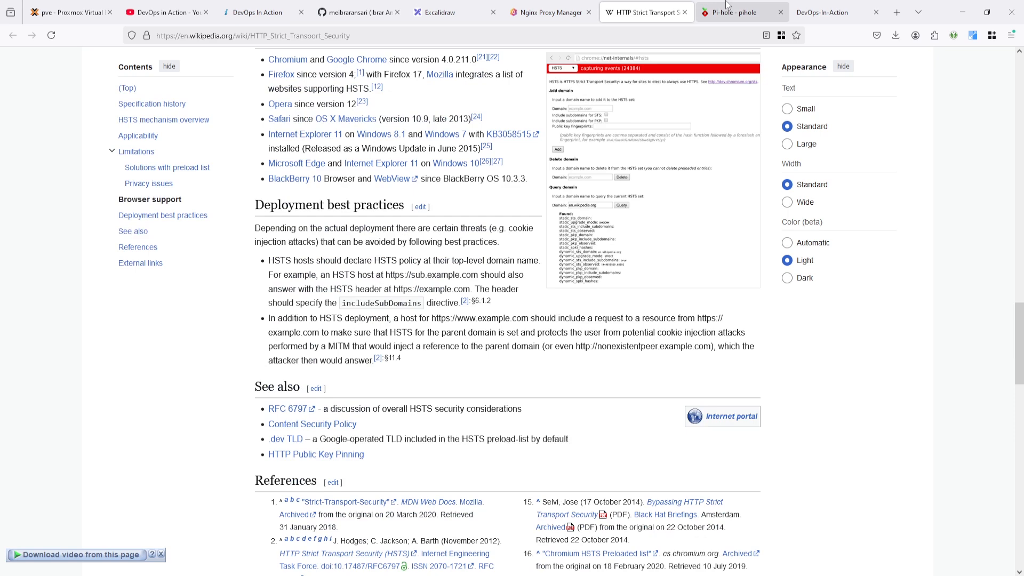
{"action": "scroll", "coordinate": [559, 293], "scroll_direction": "up", "scroll_amount": 7}
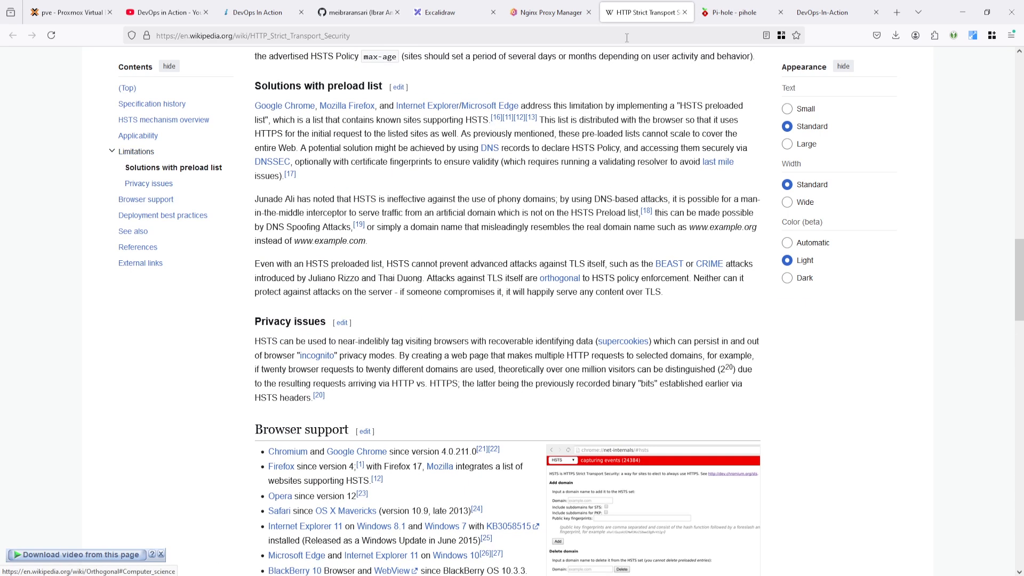
{"action": "left_click", "coordinate": [683, 13]}
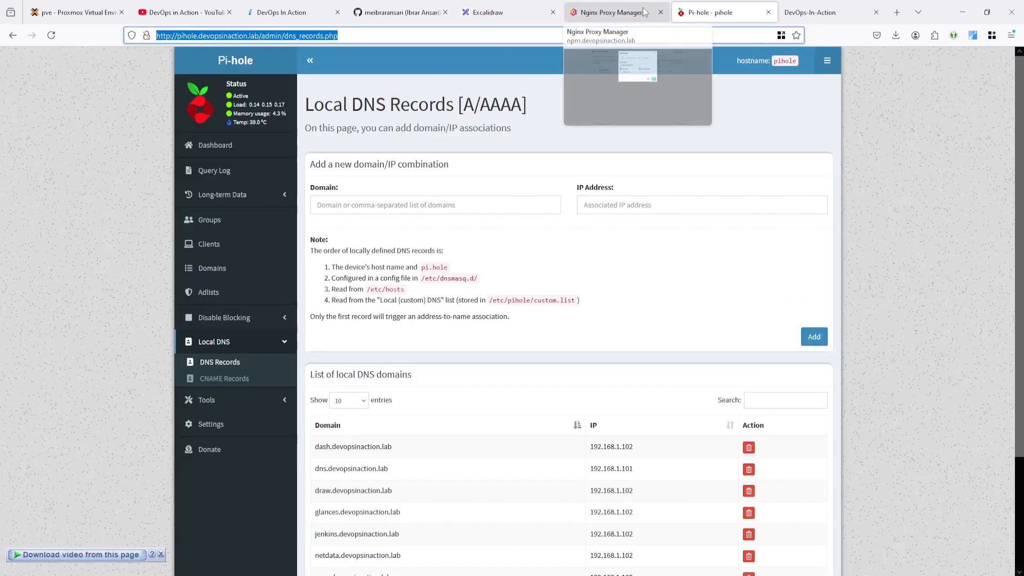
{"action": "left_click", "coordinate": [629, 12]}
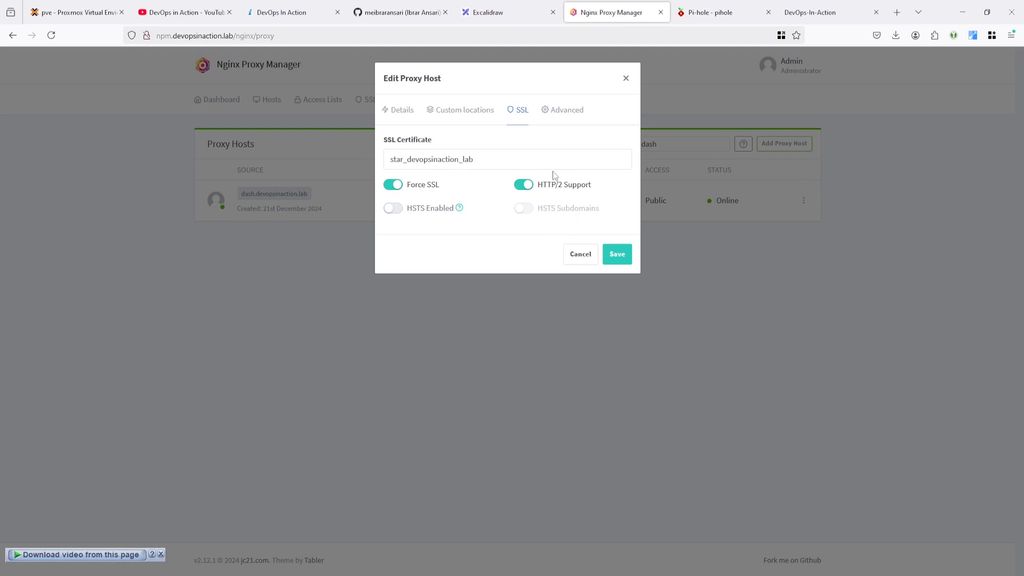
Save the dash.devopsinaction.lab proxy host and check its SSL entry in the host list.
{"action": "left_click", "coordinate": [618, 254]}
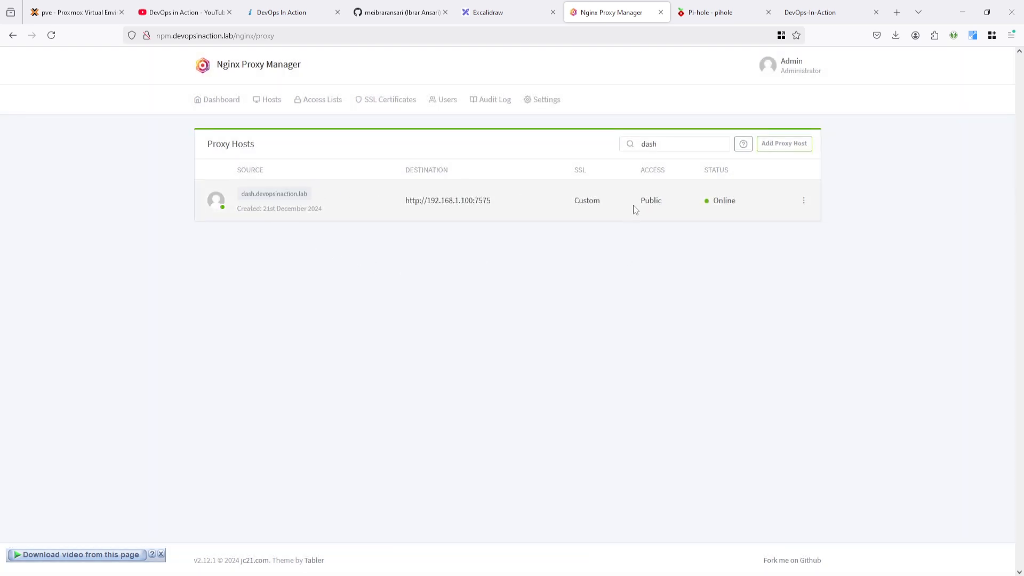
{"action": "double_click", "coordinate": [584, 204]}
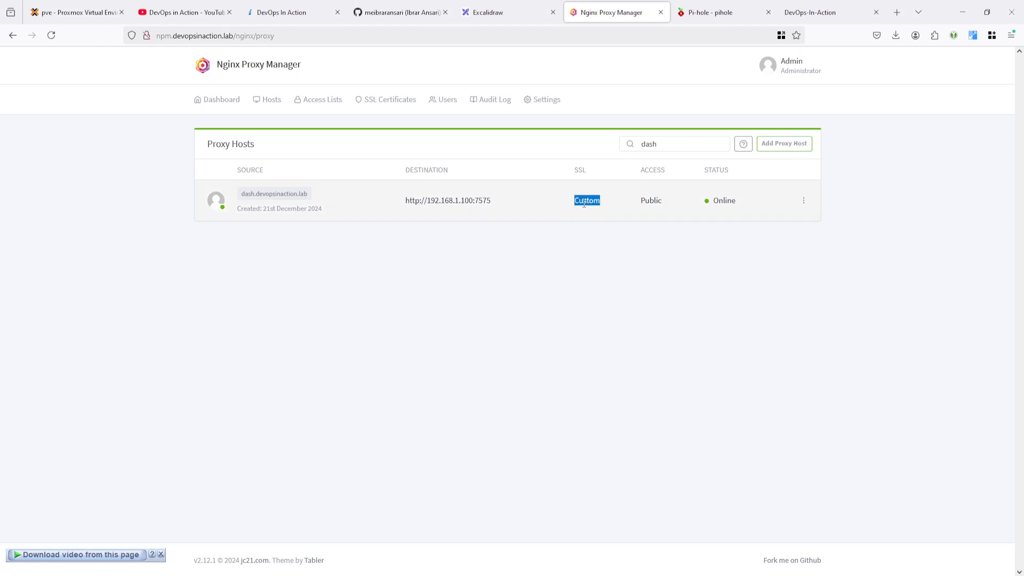
{"action": "double_click", "coordinate": [578, 169]}
{"action": "left_click", "coordinate": [811, 12]}
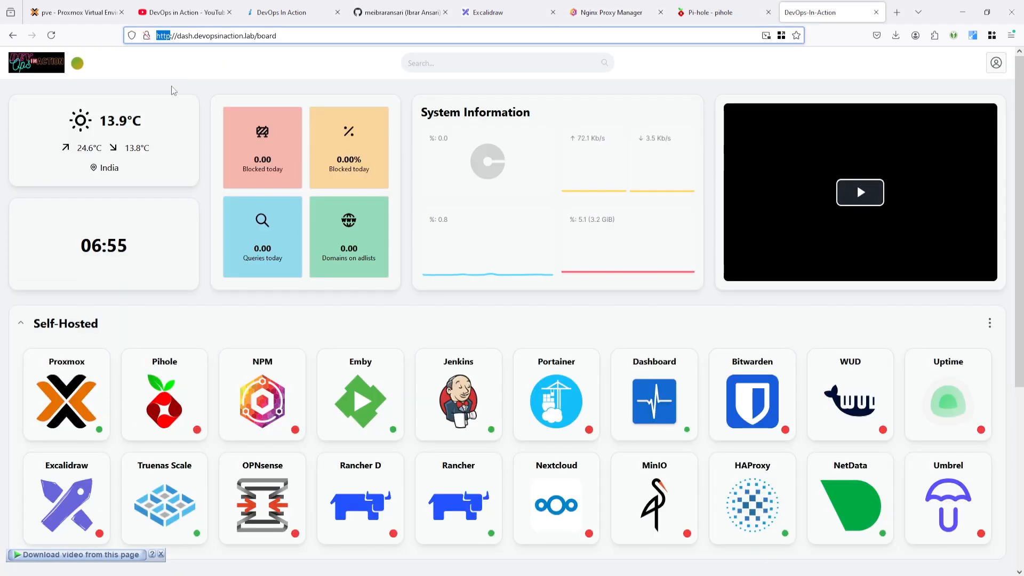
{"action": "left_click", "coordinate": [169, 35]}
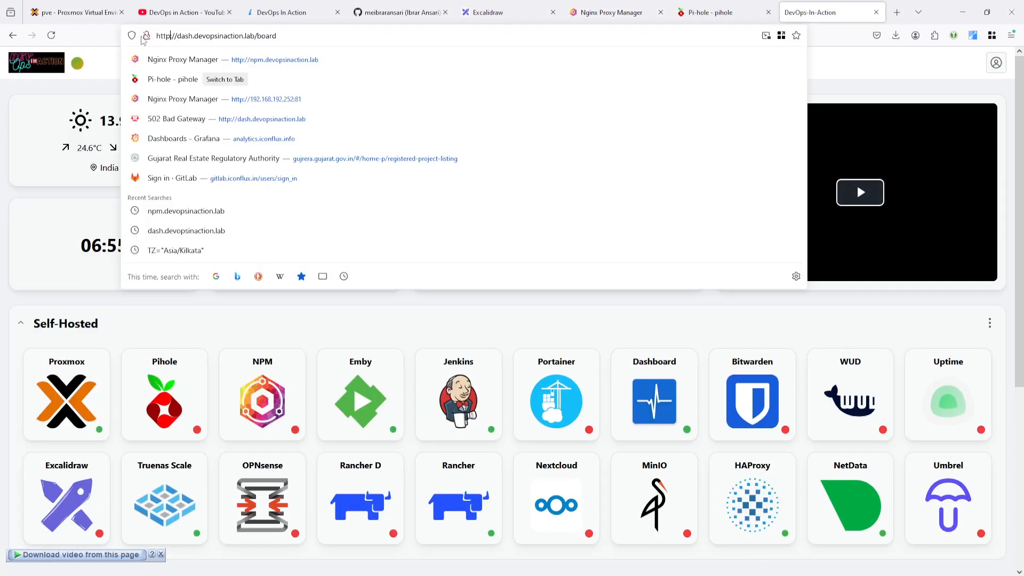
{"action": "left_click", "coordinate": [52, 36]}
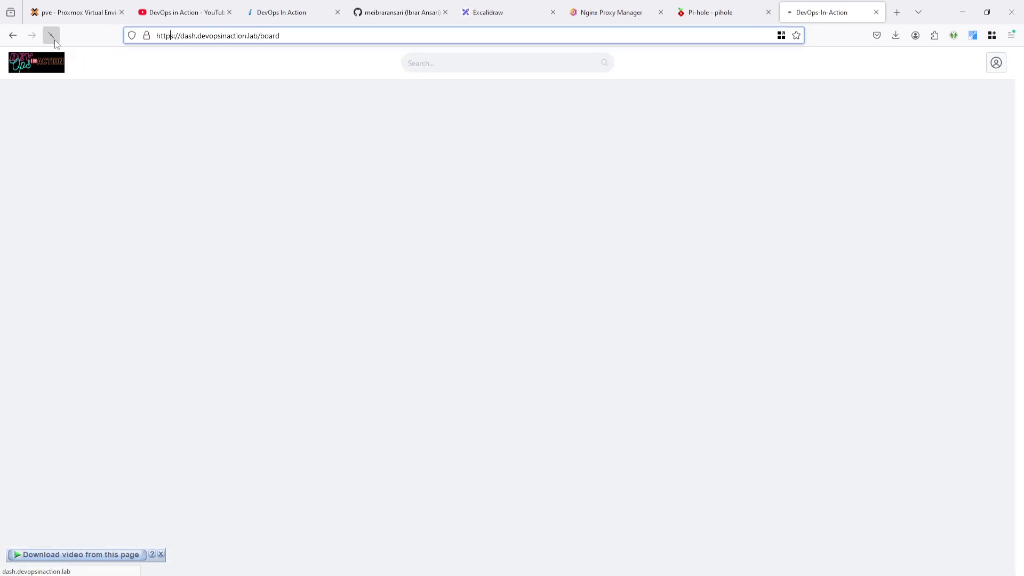
{"action": "left_click", "coordinate": [52, 37]}
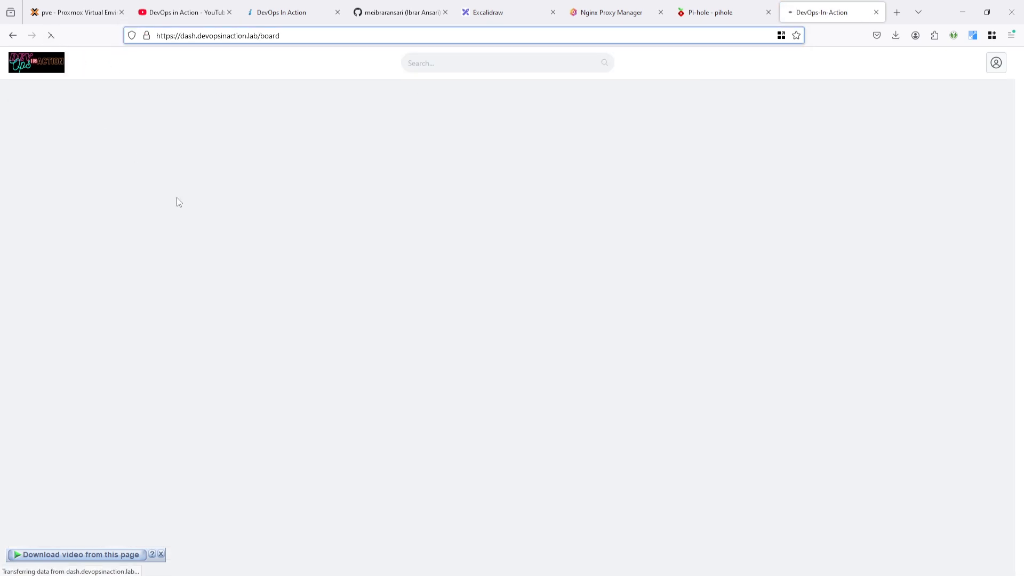
Inspect the dashboard's connection security information and view the full certificate that the site presents.
{"action": "left_click", "coordinate": [146, 36]}
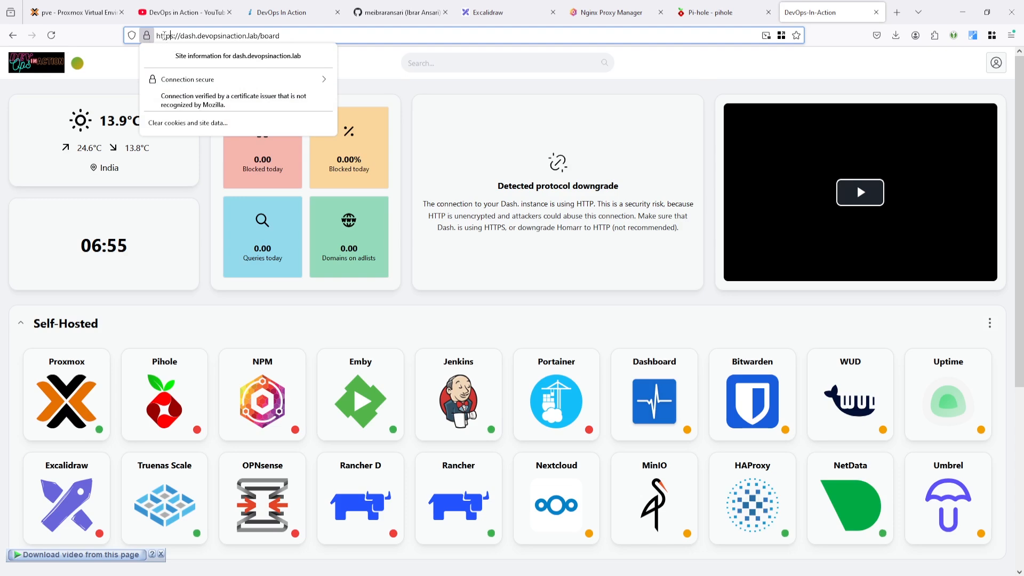
{"action": "left_click", "coordinate": [172, 36]}
{"action": "left_click", "coordinate": [147, 36]}
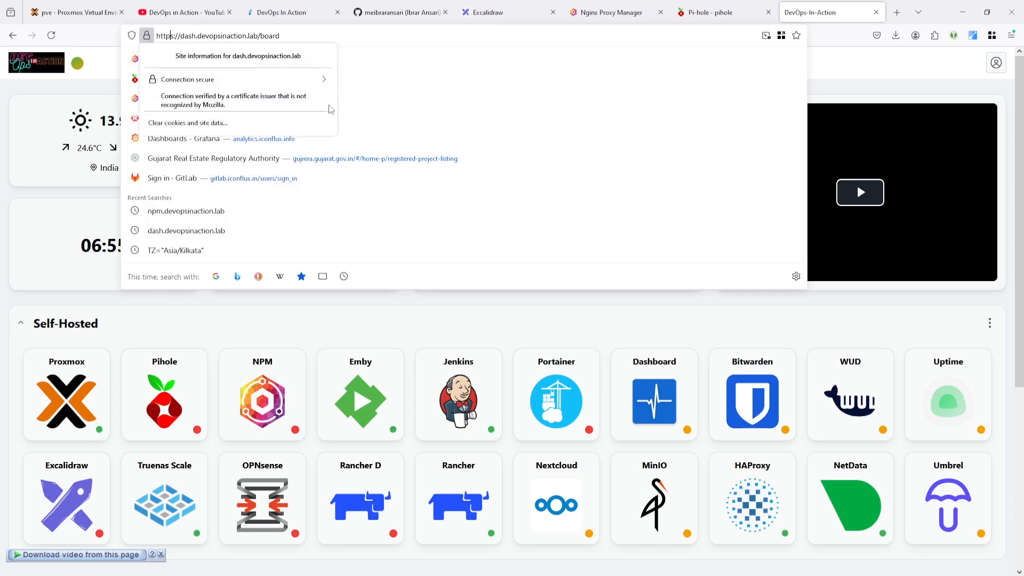
{"action": "left_click", "coordinate": [299, 79]}
{"action": "left_click", "coordinate": [401, 188]}
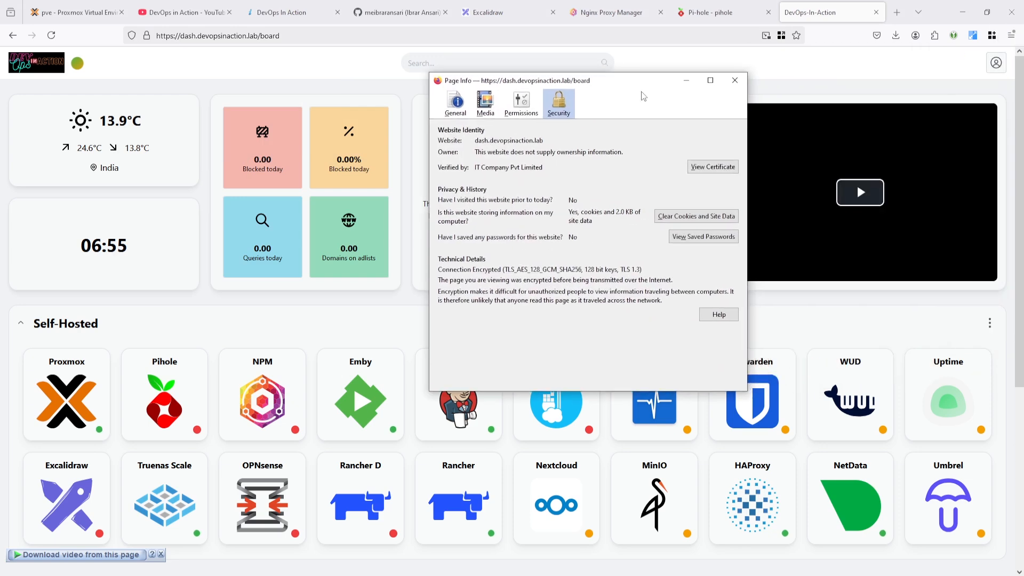
{"action": "left_click", "coordinate": [719, 165]}
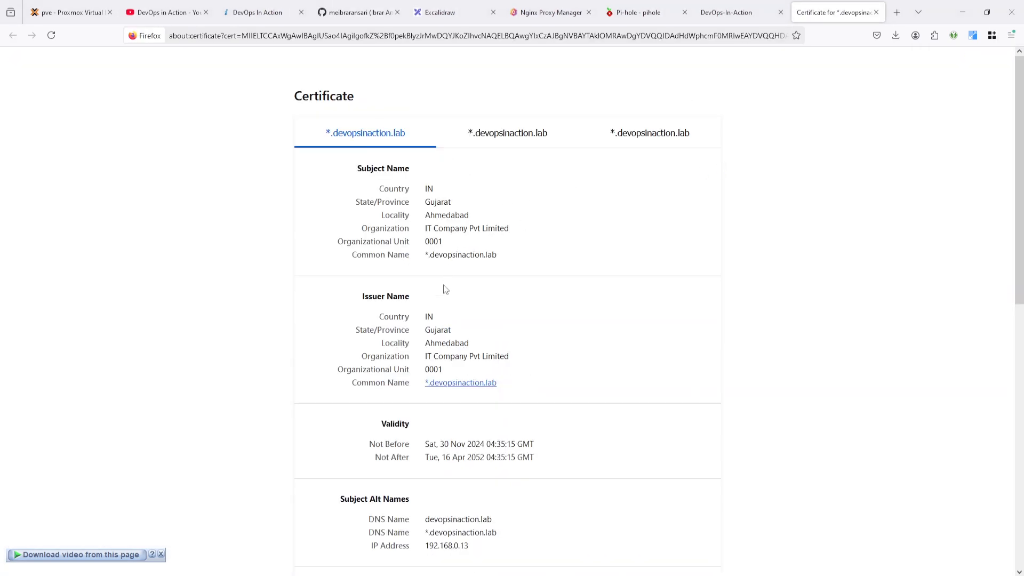
Compare the expiry date of star_devopsinaction_lab in Nginx Proxy Manager with the validity end date in the site's certificate.
{"action": "left_click", "coordinate": [559, 16]}
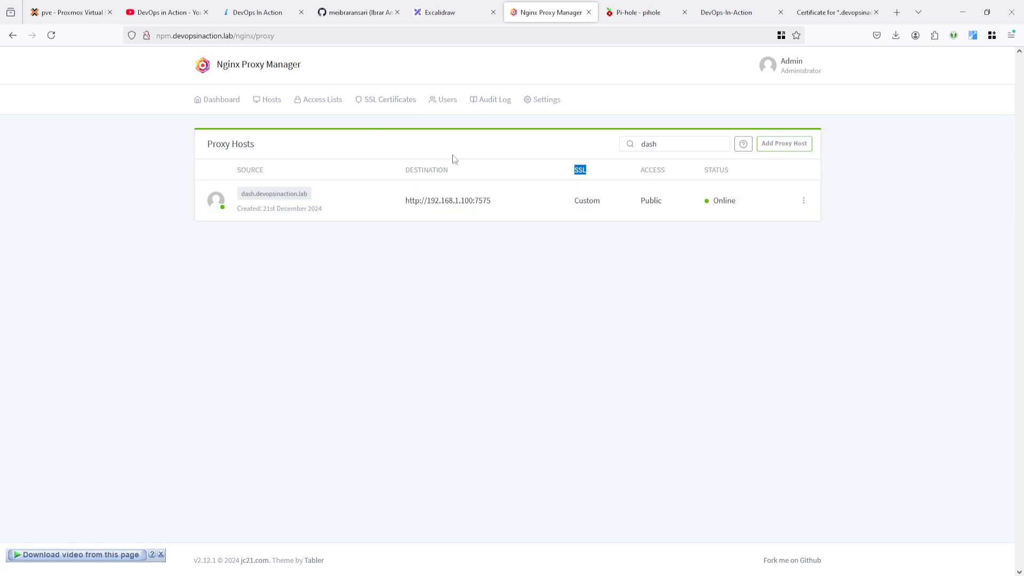
{"action": "left_click", "coordinate": [386, 107]}
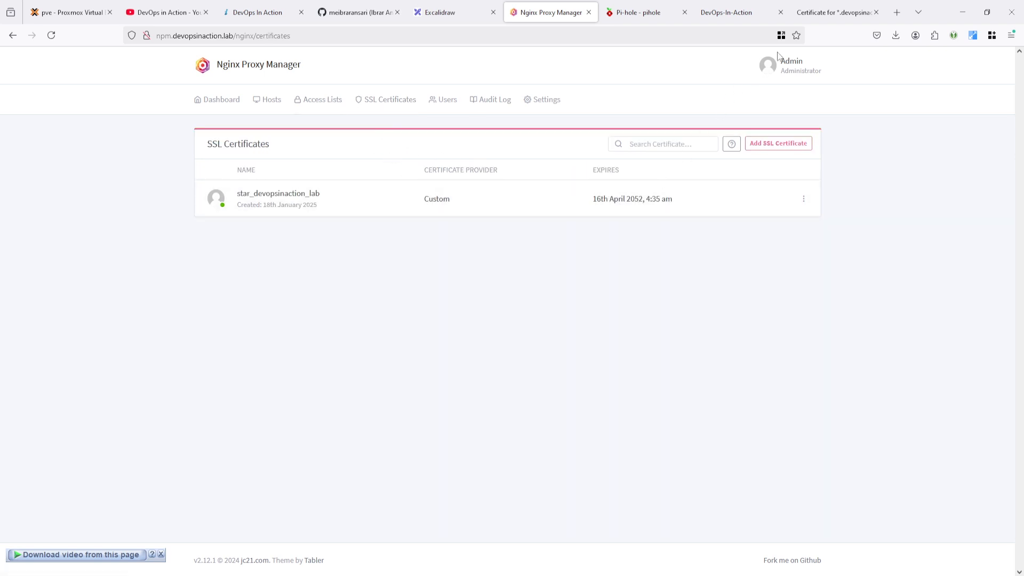
{"action": "left_click", "coordinate": [835, 13]}
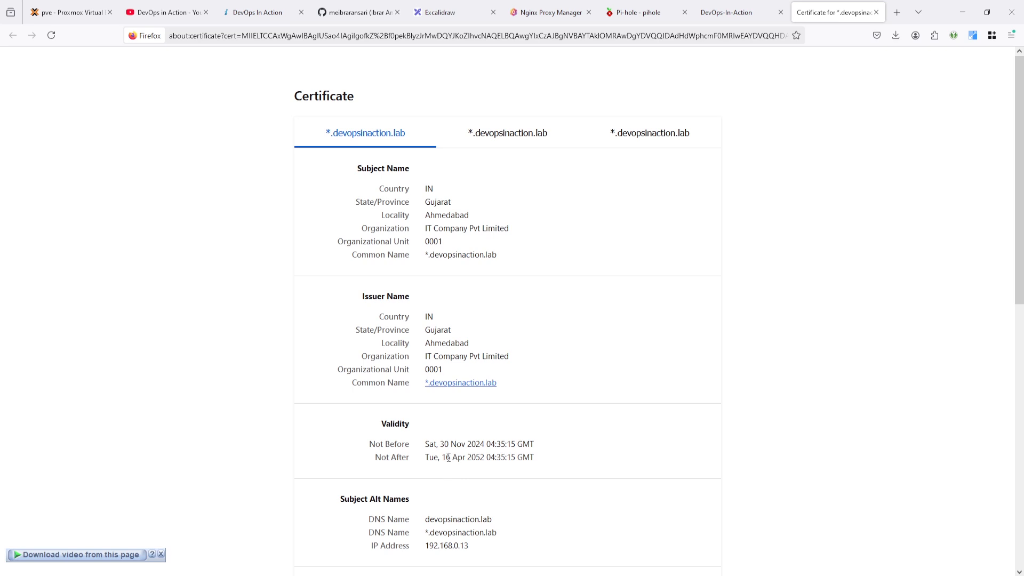
{"action": "left_click_drag", "start_coordinate": [441, 458], "coordinate": [526, 457]}
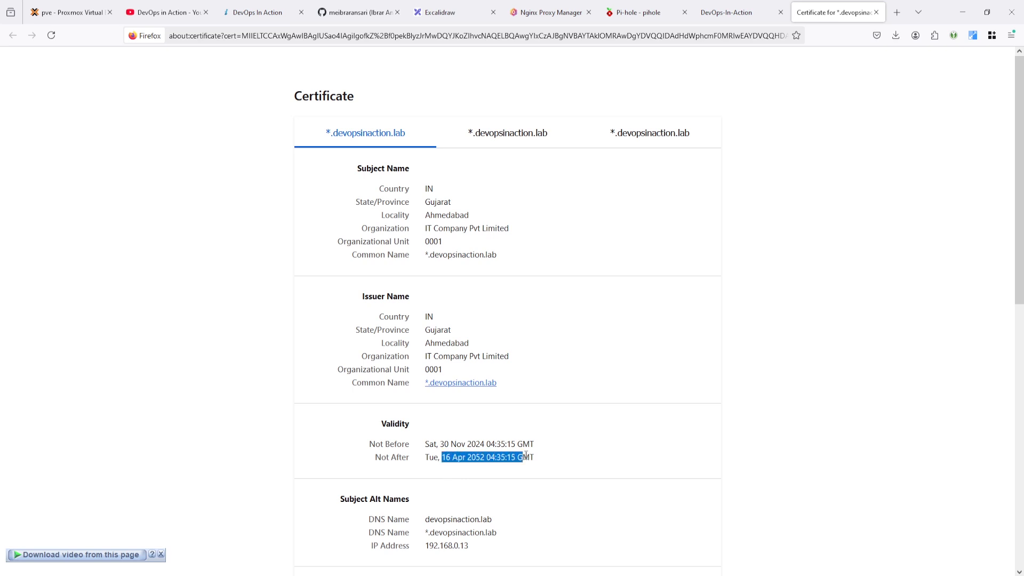
Close the certificate view and check which protocol the Pi-hole admin page's address uses.
{"action": "left_click", "coordinate": [876, 12]}
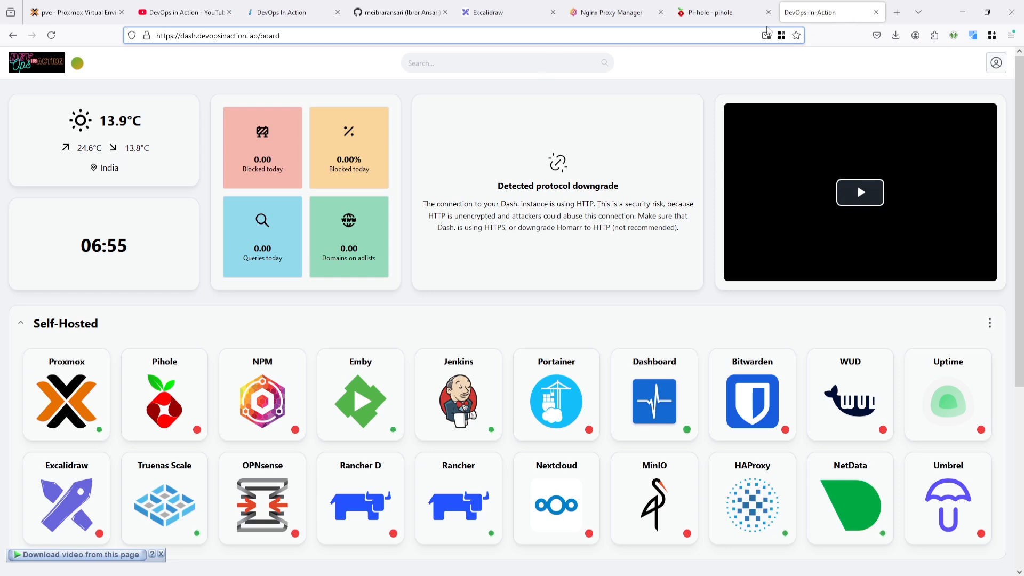
{"action": "left_click", "coordinate": [731, 5]}
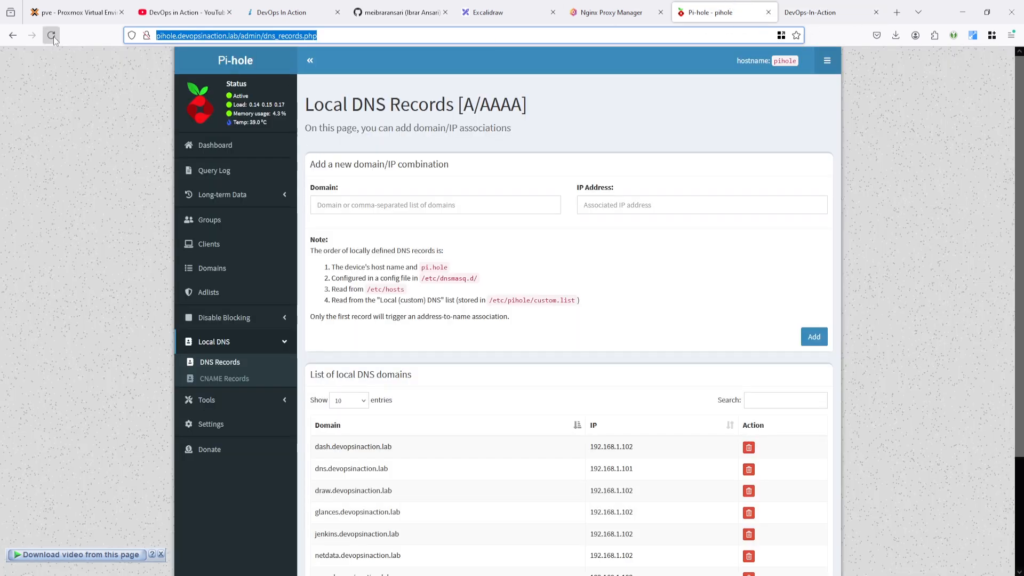
{"action": "left_click", "coordinate": [164, 36]}
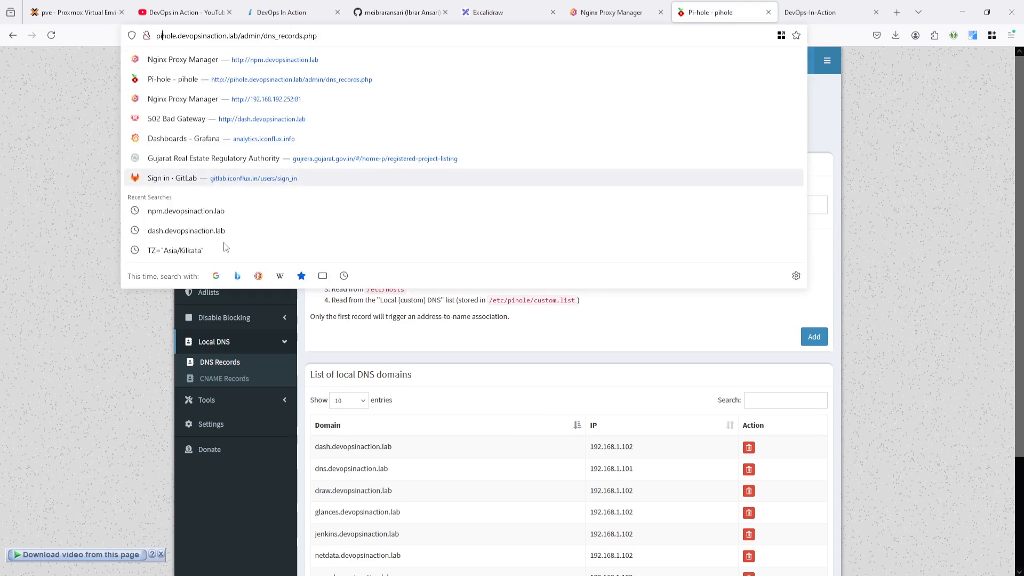
{"action": "left_click", "coordinate": [72, 341]}
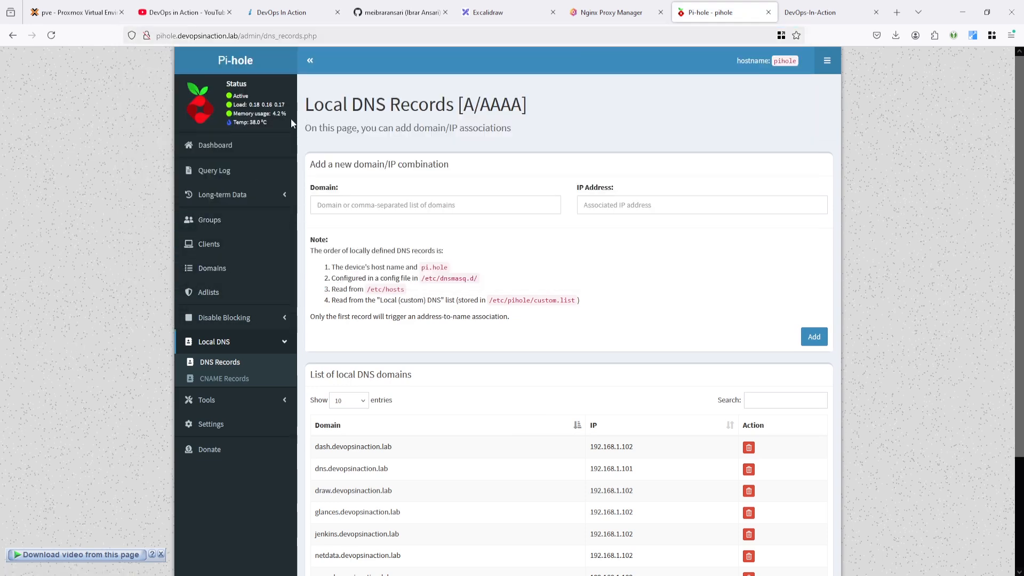
Filter the proxy hosts in Nginx Proxy Manager by "pi" and check the SSL entry of pihole.devopsinaction.lab.
{"action": "left_click", "coordinate": [614, 12]}
{"action": "left_click", "coordinate": [266, 103]}
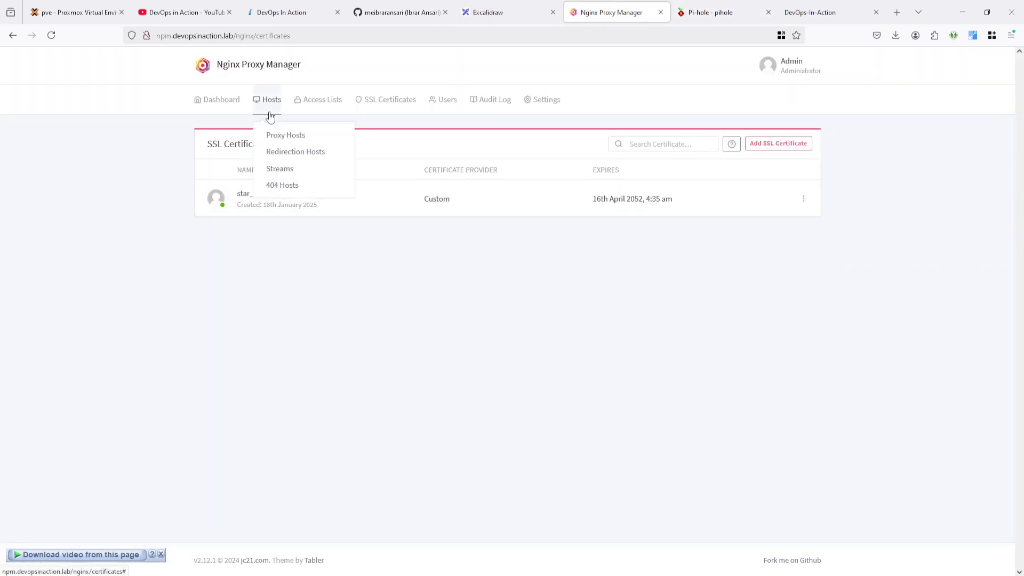
{"action": "left_click", "coordinate": [277, 136]}
{"action": "left_click", "coordinate": [682, 143]}
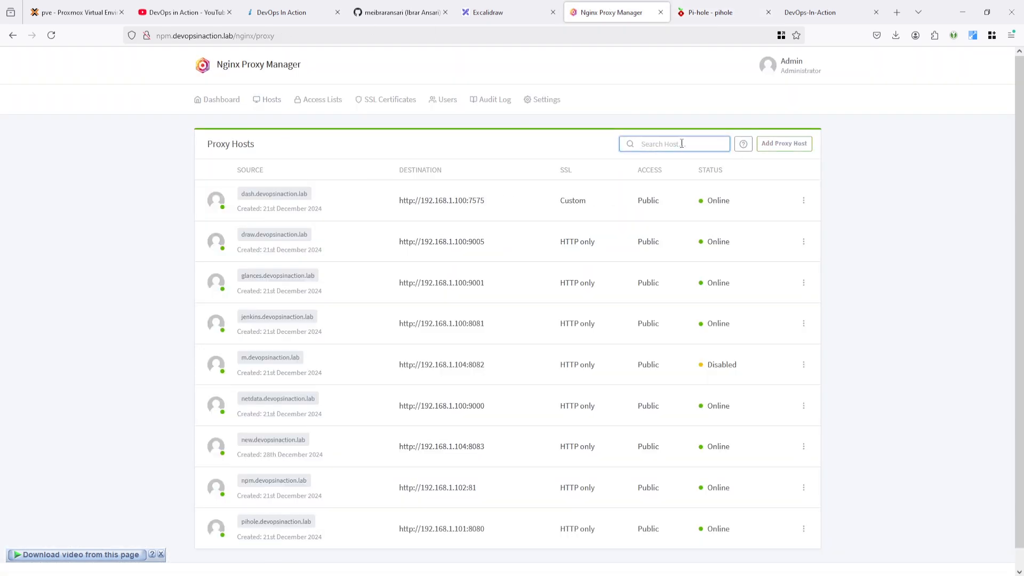
{"action": "type", "text": "pi"}
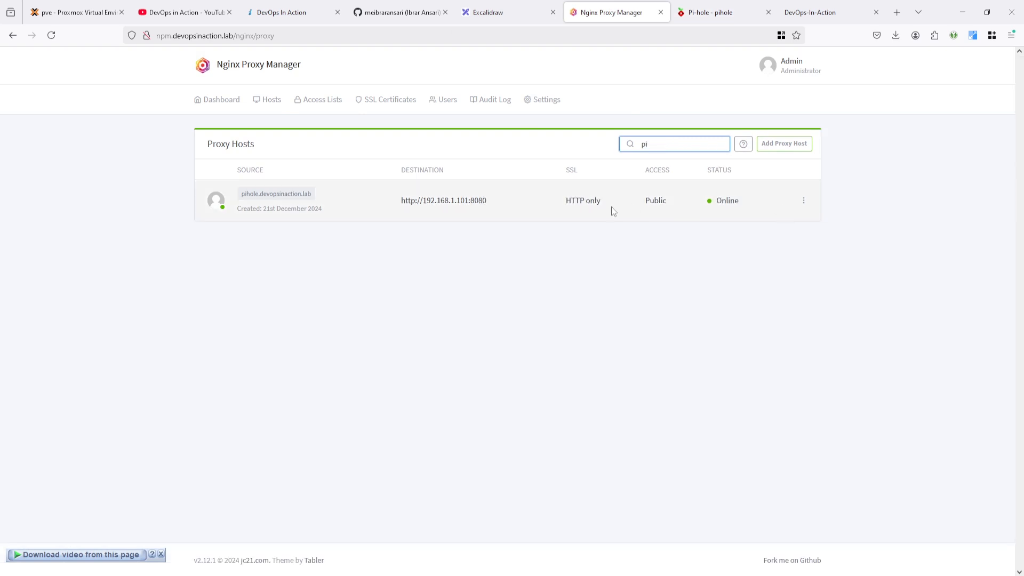
{"action": "left_click_drag", "start_coordinate": [570, 170], "coordinate": [604, 205]}
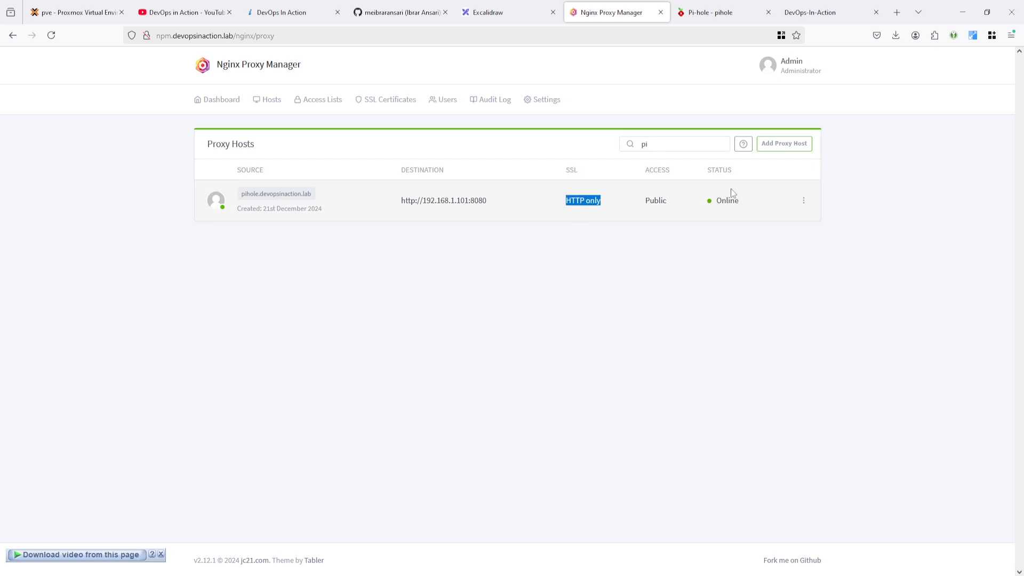
Assign the star_devopsinaction_lab certificate to the pihole.devopsinaction.lab proxy host with Force SSL and HTTP/2 Support enabled, and save it.
{"action": "left_click", "coordinate": [803, 201]}
{"action": "left_click", "coordinate": [768, 247]}
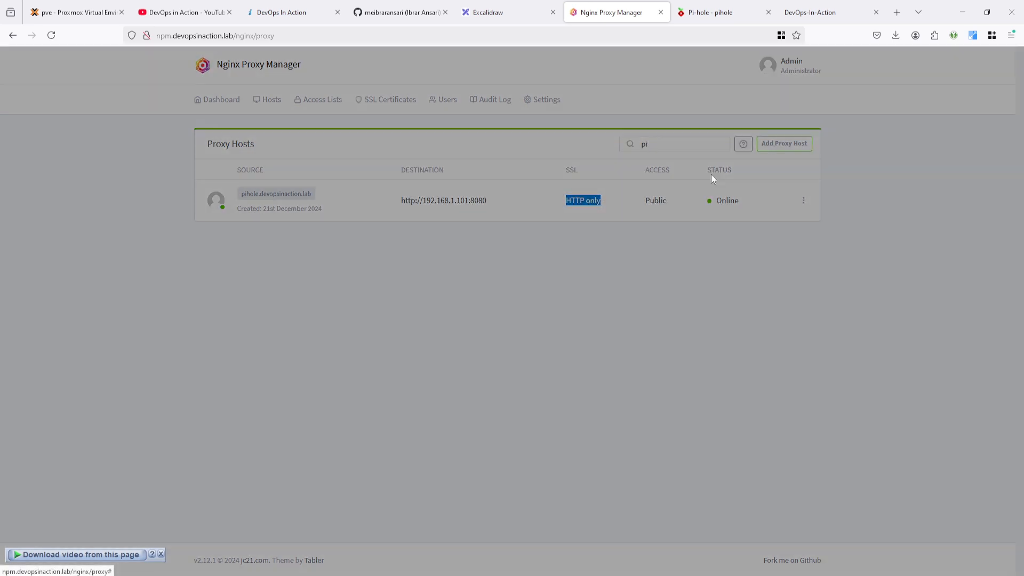
{"action": "left_click", "coordinate": [519, 110]}
{"action": "left_click", "coordinate": [437, 165]}
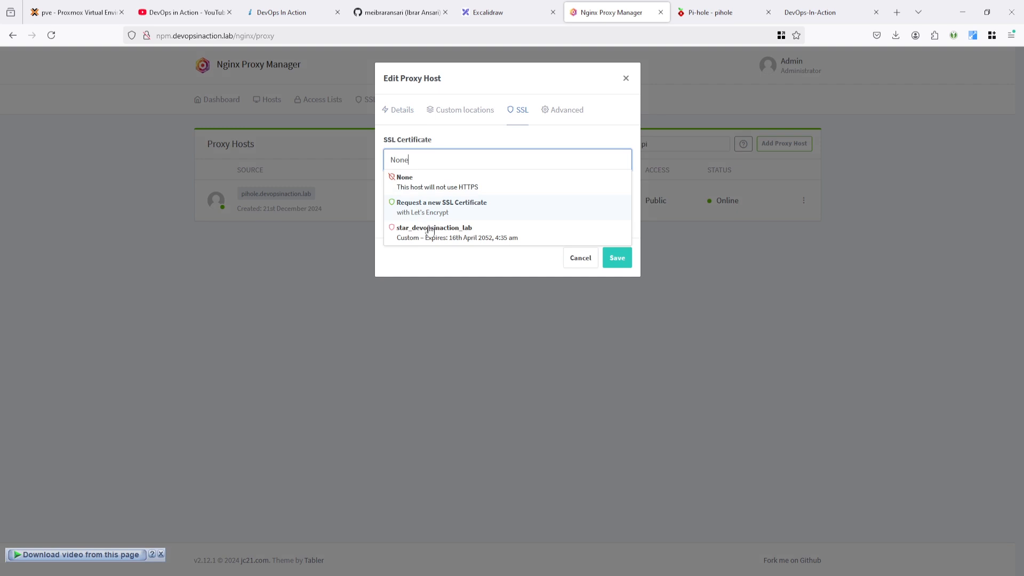
{"action": "left_click", "coordinate": [437, 237]}
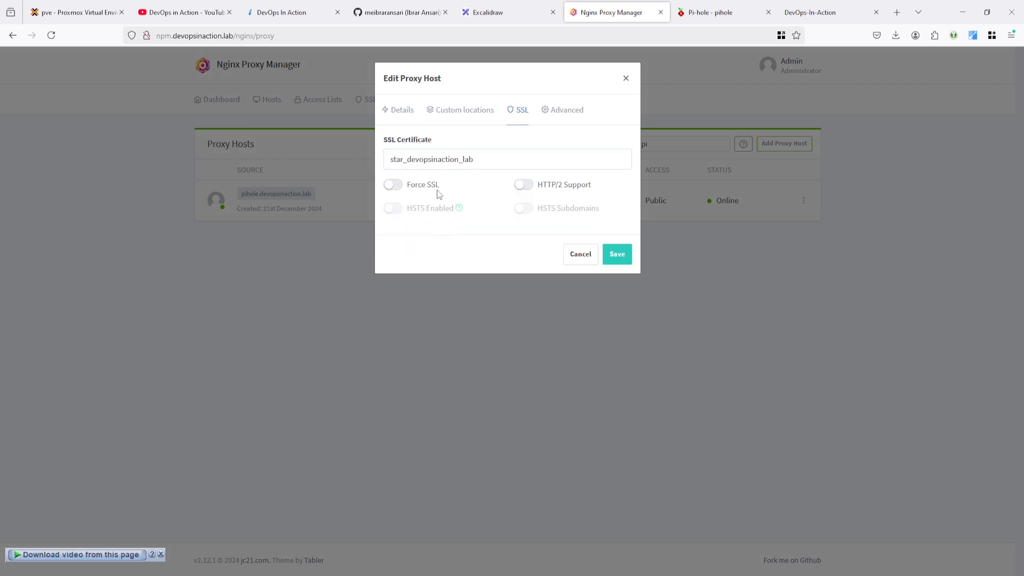
{"action": "left_click", "coordinate": [395, 185]}
{"action": "left_click", "coordinate": [523, 185]}
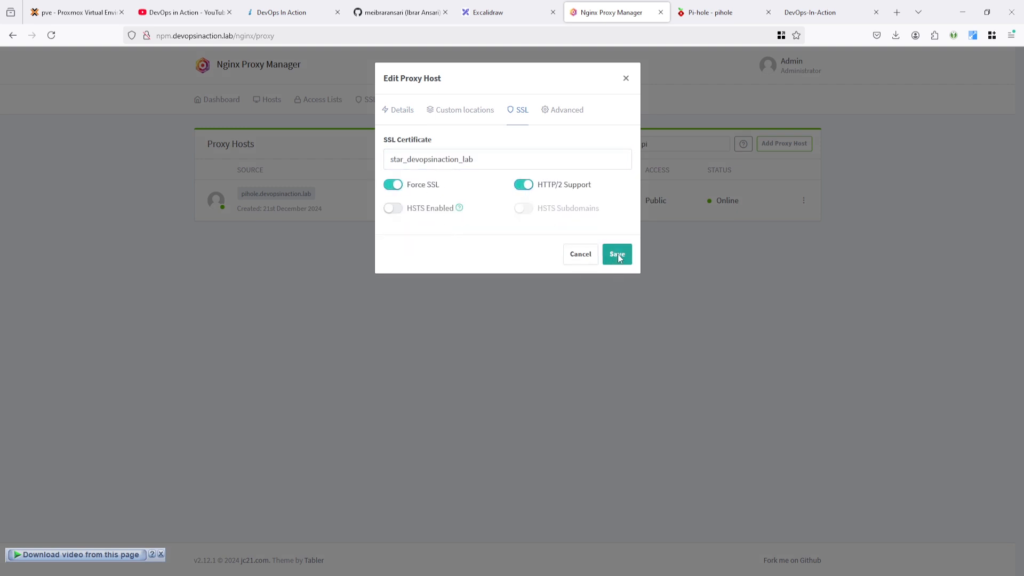
{"action": "left_click", "coordinate": [618, 255]}
Reload the Pi-hole admin page and inspect its connection security information.
{"action": "left_click", "coordinate": [699, 12]}
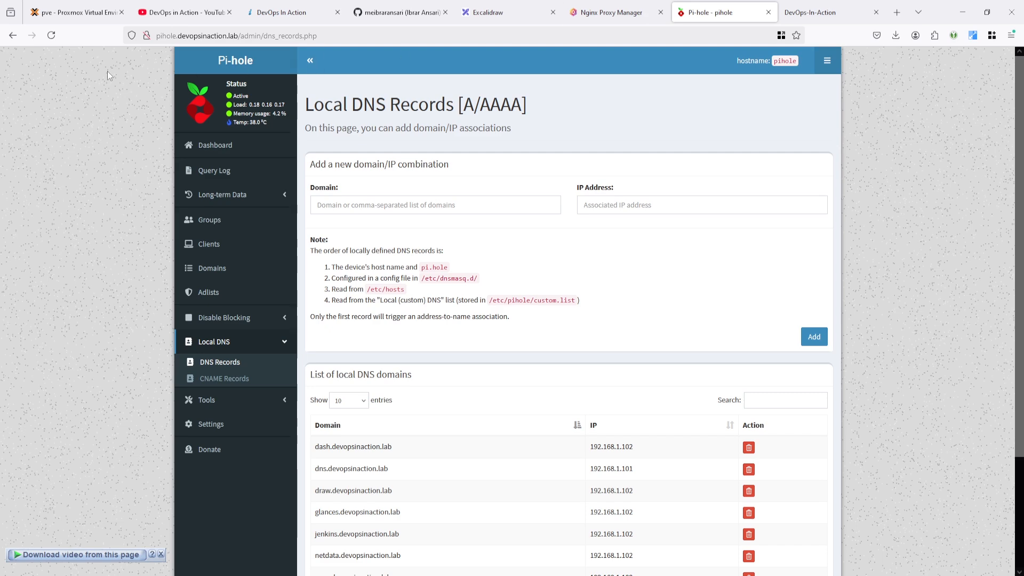
{"action": "left_click", "coordinate": [53, 33]}
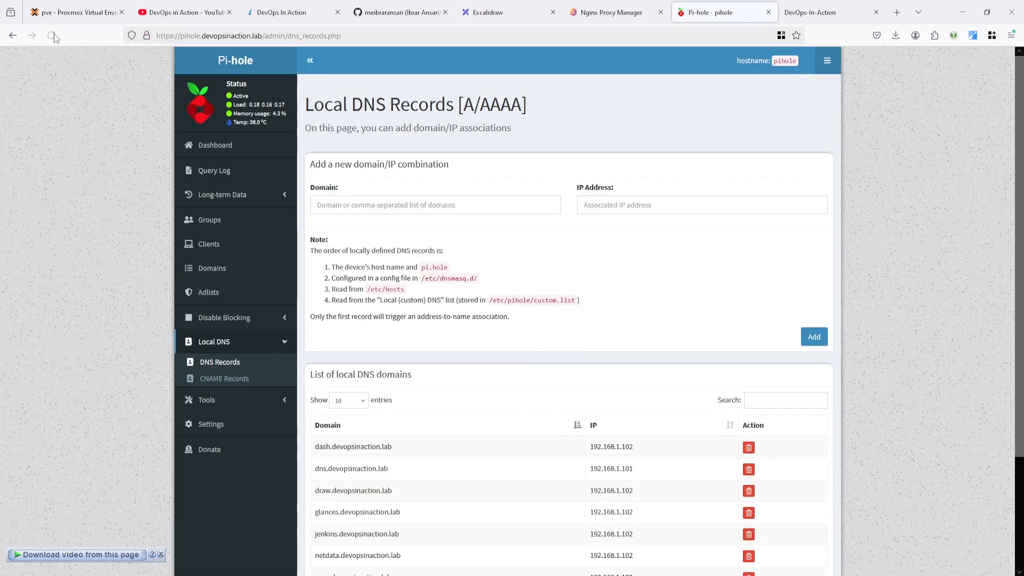
{"action": "left_click", "coordinate": [147, 36]}
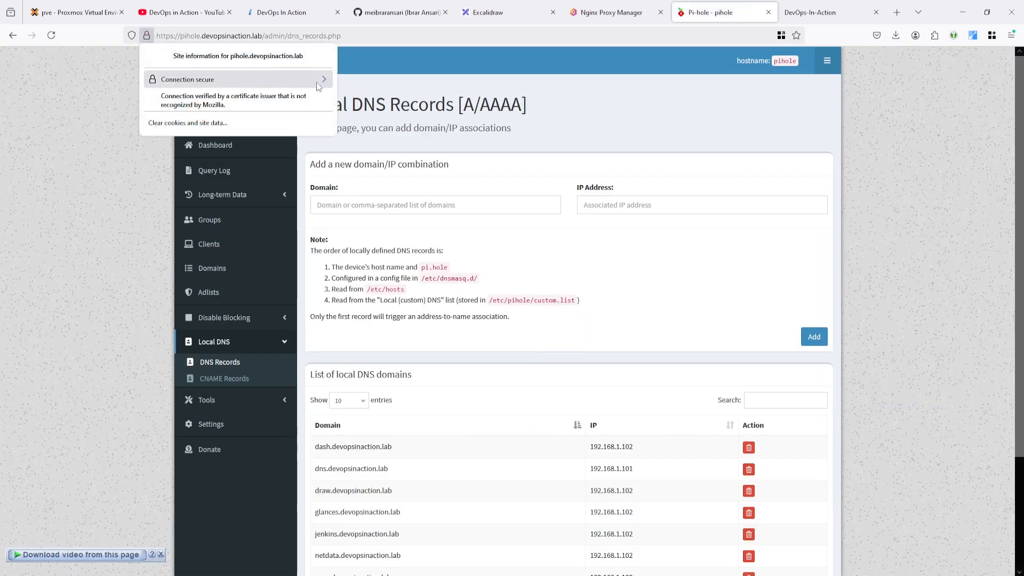
{"action": "left_click", "coordinate": [104, 81]}
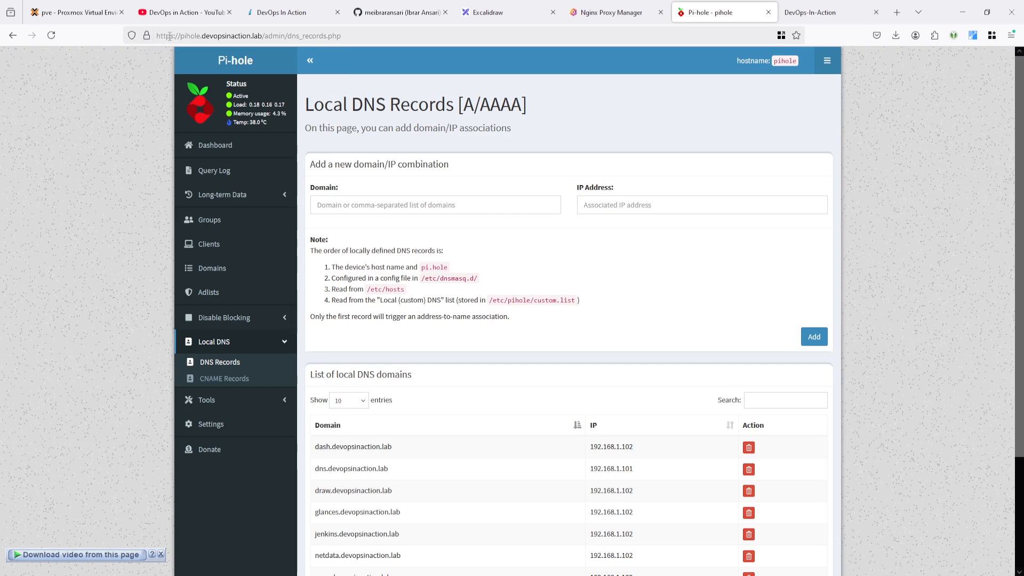
Return to Nginx Proxy Manager and check which protocol its own address uses.
{"action": "left_click", "coordinate": [606, 13]}
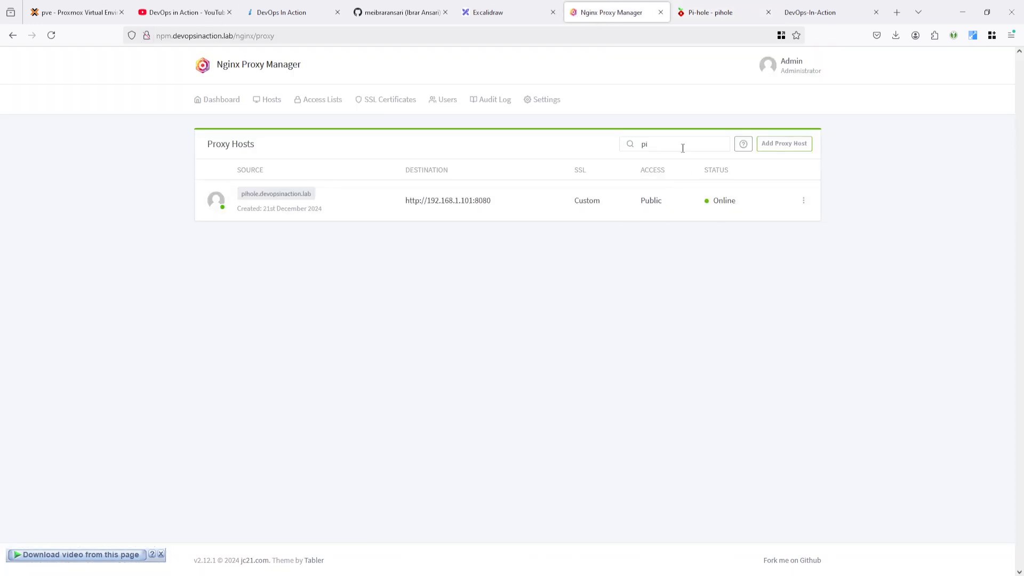
{"action": "double_click", "coordinate": [163, 37]}
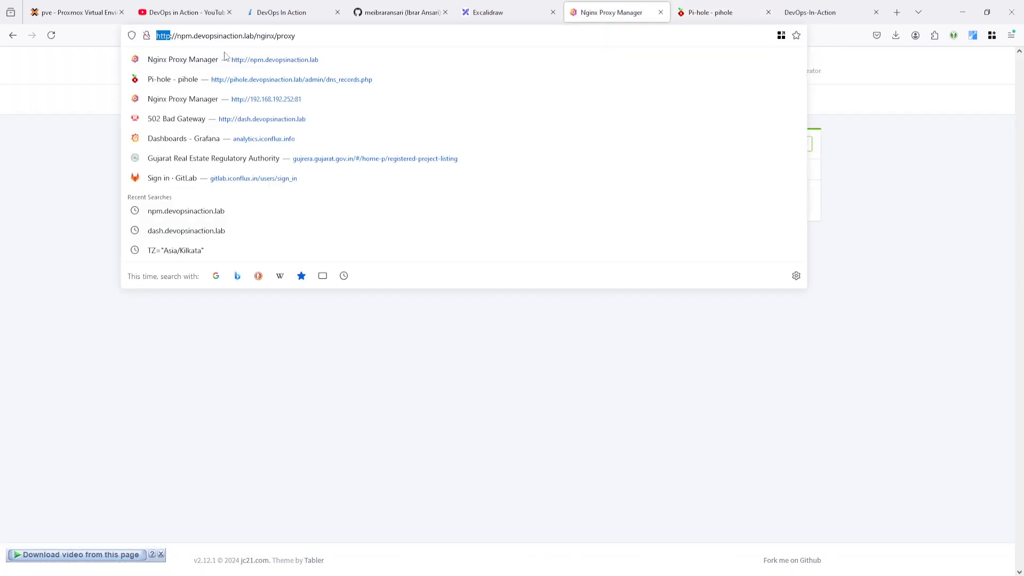
{"action": "left_click", "coordinate": [7, 260]}
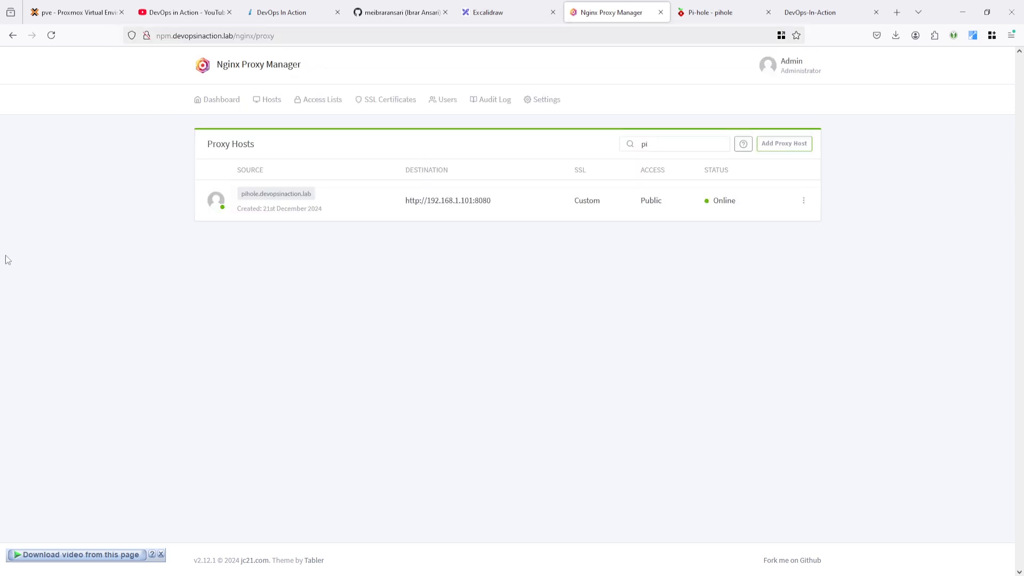
Find the npm.devopsinaction.lab proxy host, assign it the star_devopsinaction_lab certificate with Force SSL and HTTP/2 Support enabled, and save it.
{"action": "left_click", "coordinate": [609, 149]}
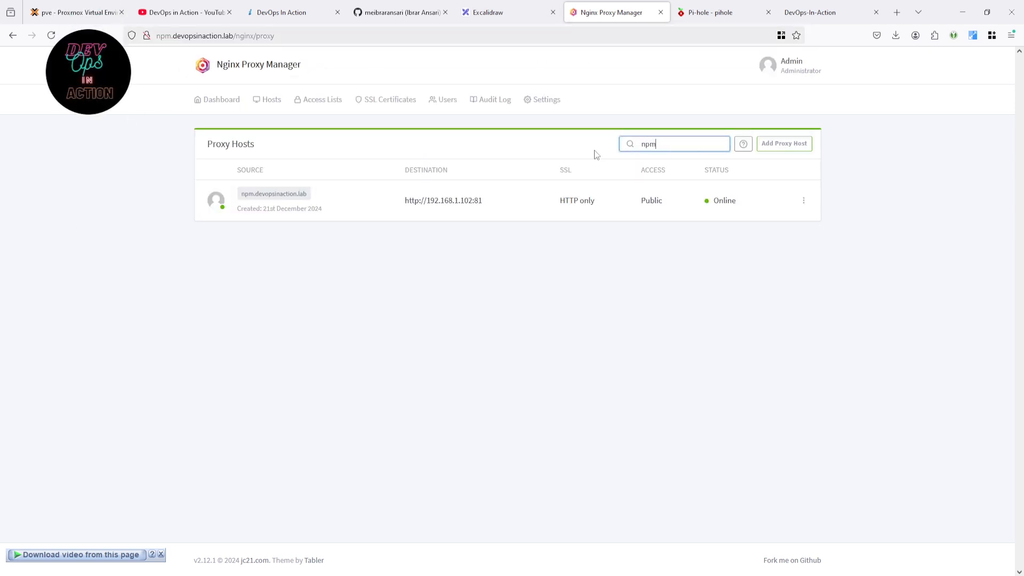
{"action": "left_click", "coordinate": [804, 201]}
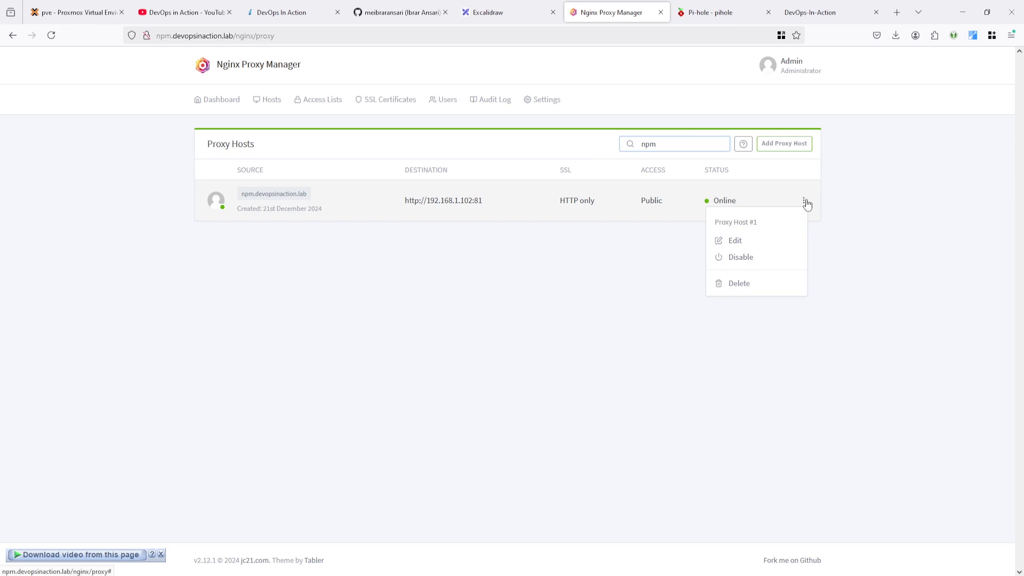
{"action": "left_click", "coordinate": [745, 248]}
{"action": "left_click", "coordinate": [520, 112]}
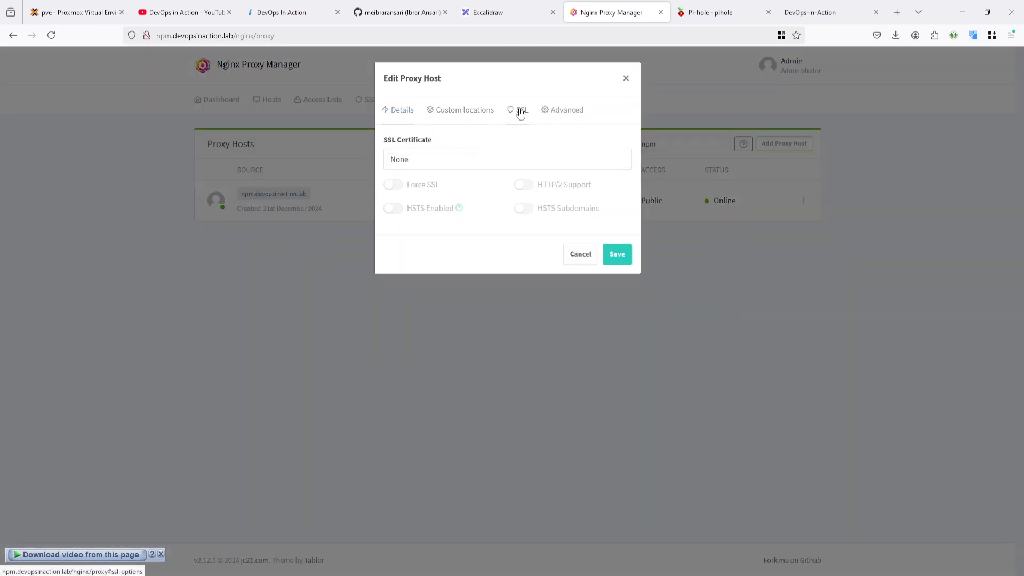
{"action": "left_click", "coordinate": [442, 163]}
{"action": "left_click", "coordinate": [425, 233]}
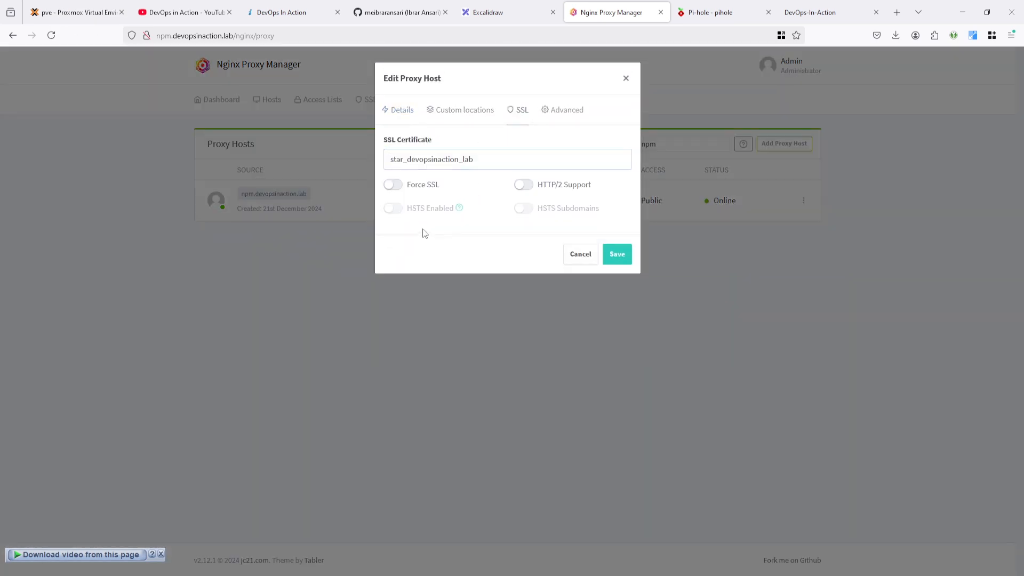
{"action": "left_click", "coordinate": [395, 186]}
{"action": "left_click", "coordinate": [526, 185]}
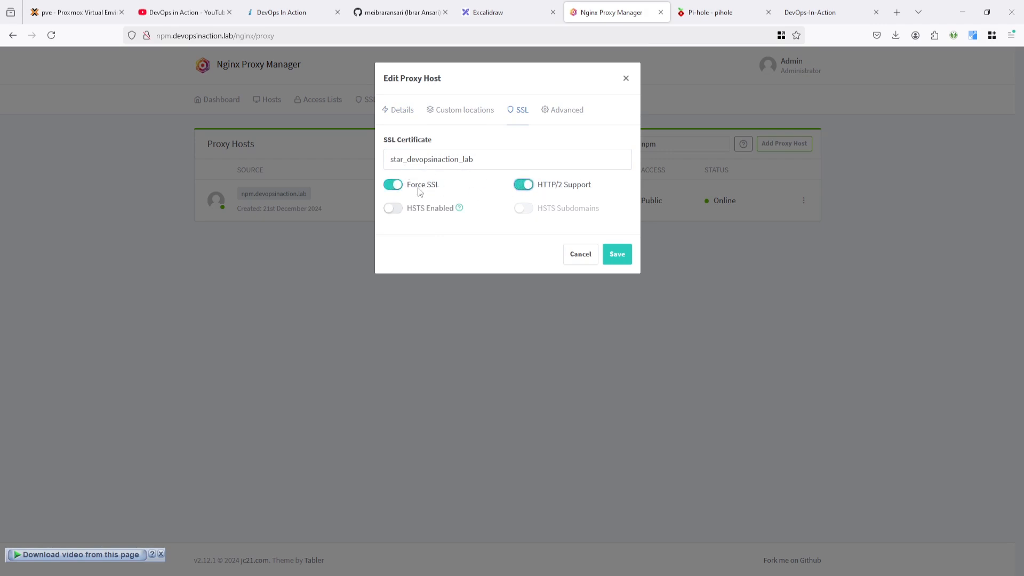
{"action": "left_click", "coordinate": [618, 254]}
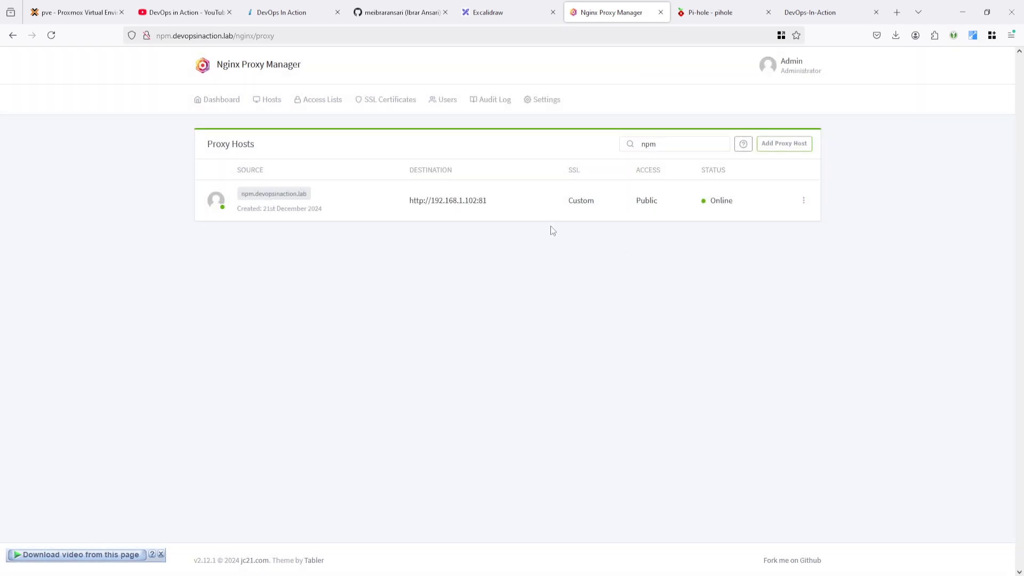
Reload Nginx Proxy Manager, view the certificate that npm.devopsinaction.lab presents, and close the certificate view.
{"action": "left_click", "coordinate": [51, 35]}
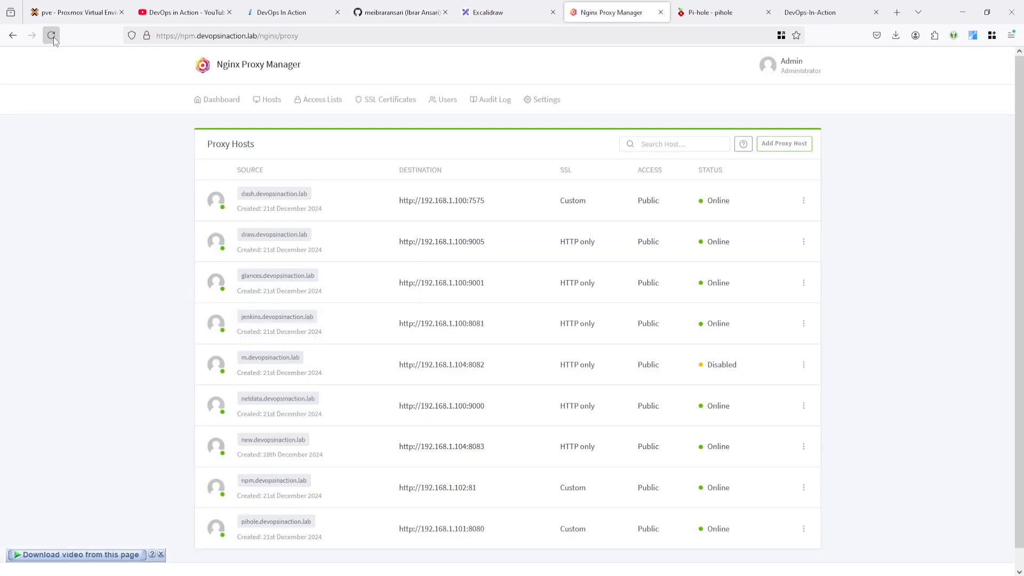
{"action": "left_click", "coordinate": [146, 35]}
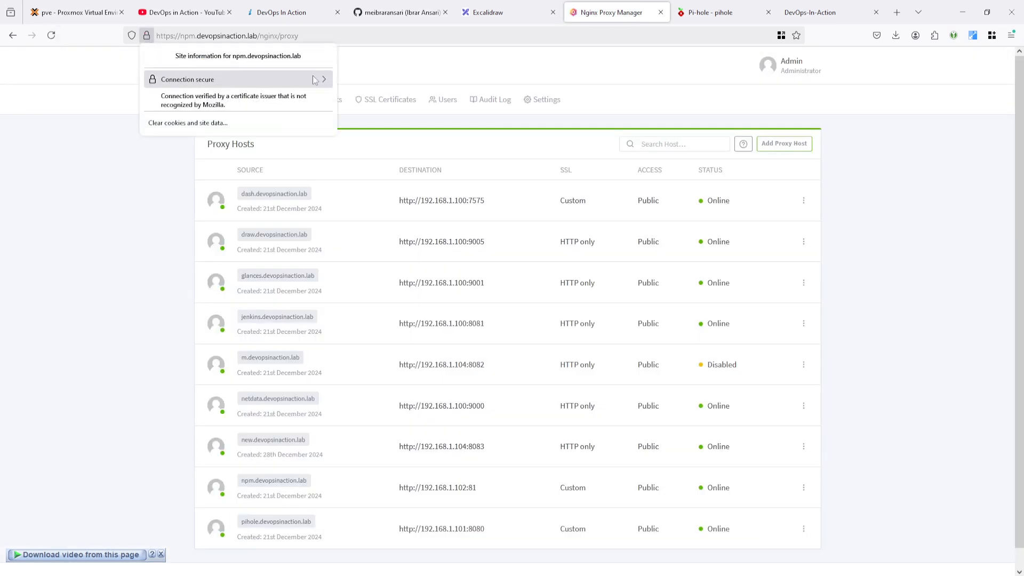
{"action": "left_click", "coordinate": [326, 81]}
{"action": "left_click", "coordinate": [304, 148]}
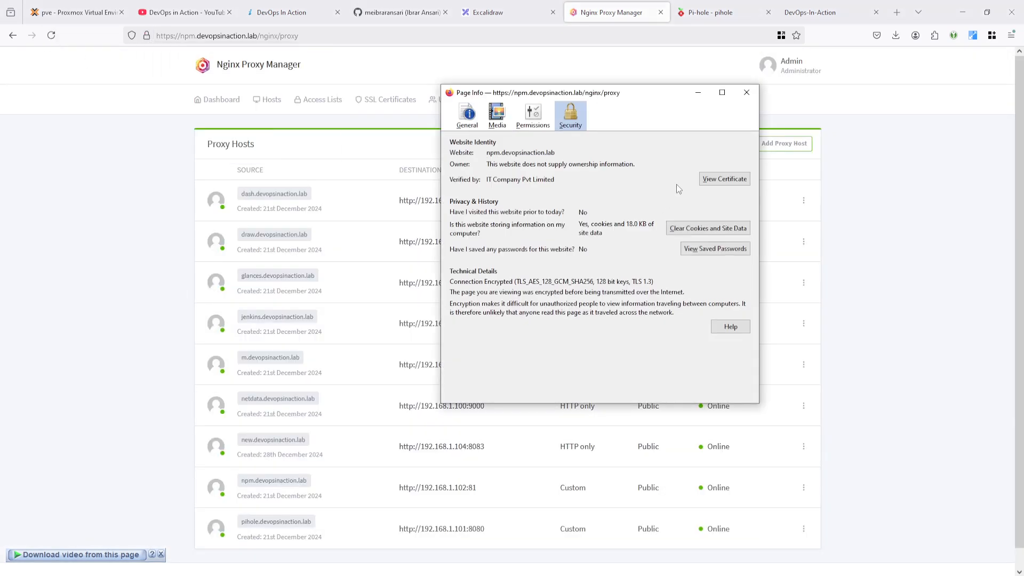
{"action": "left_click", "coordinate": [724, 179]}
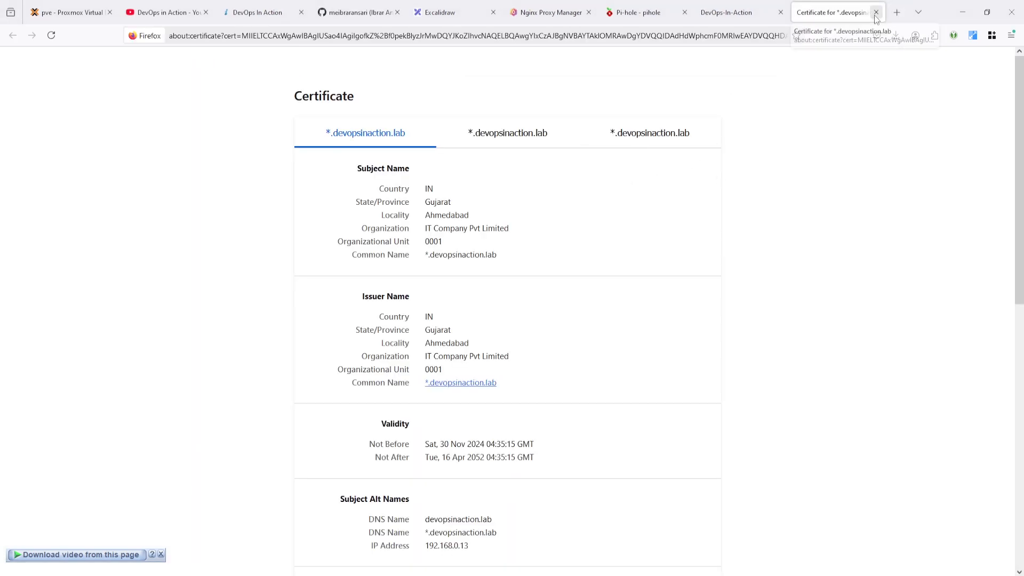
{"action": "left_click", "coordinate": [876, 13]}
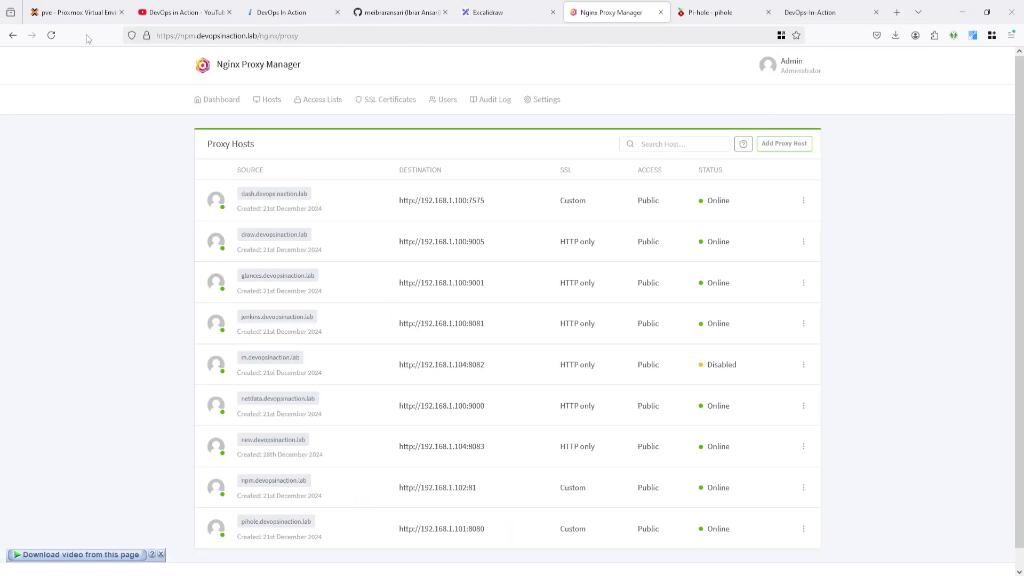
Reload Nginx Proxy Manager and review the addresses of the open Pi-hole and DevOps-In-Action pages for HTTPS.
{"action": "left_click", "coordinate": [52, 36]}
{"action": "left_click", "coordinate": [744, 9]}
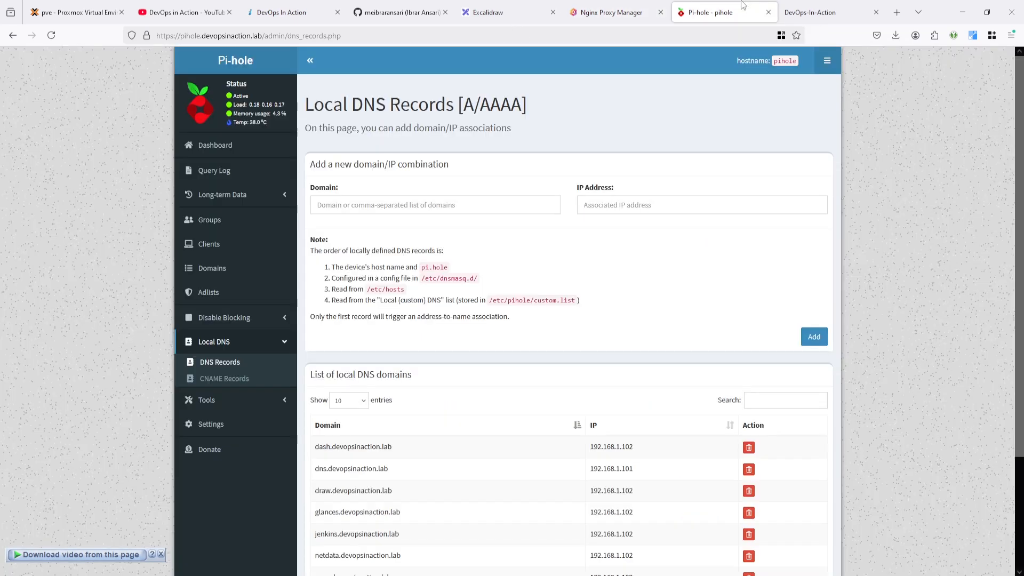
{"action": "left_click", "coordinate": [818, 12]}
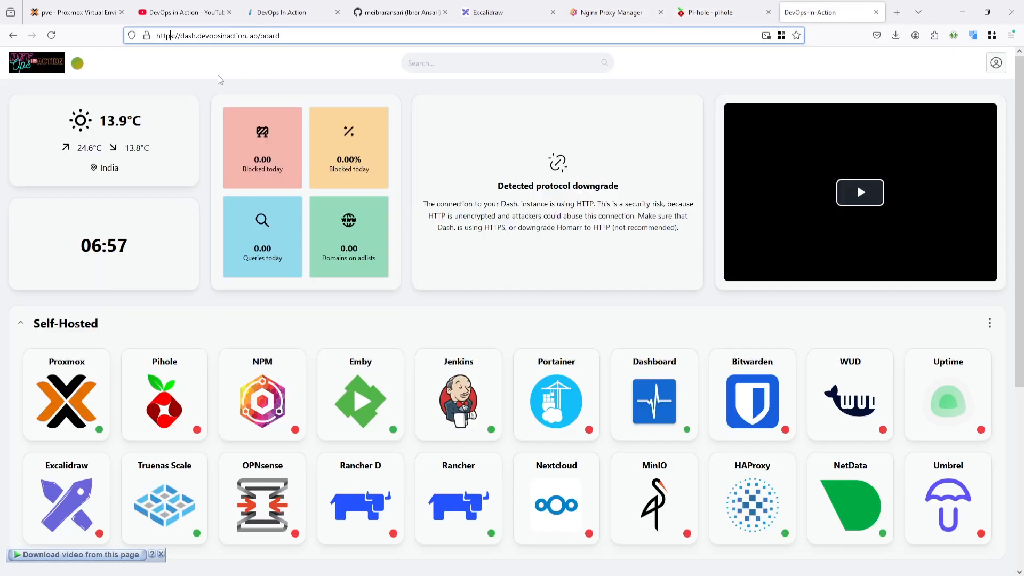
{"action": "left_click", "coordinate": [617, 9]}
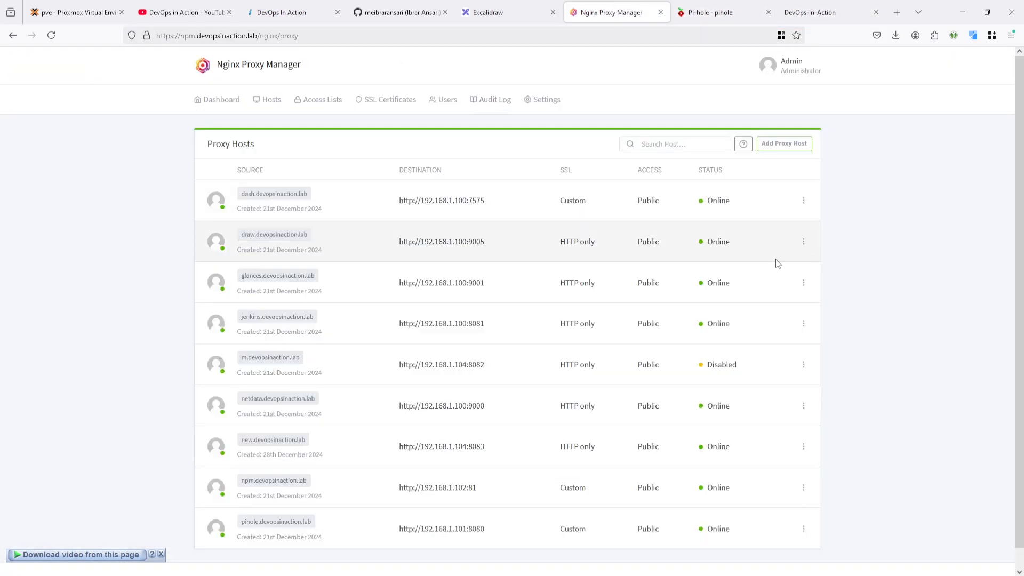